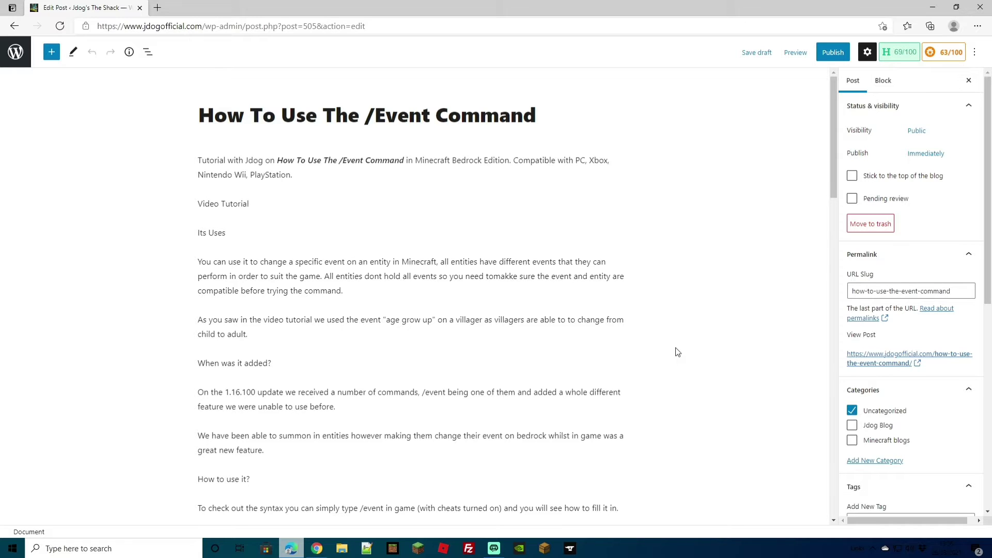
- Copy the words 'Event Command' from the post title
{"action": "scroll", "coordinate": [436, 241], "scroll_direction": "down", "scroll_amount": 3}
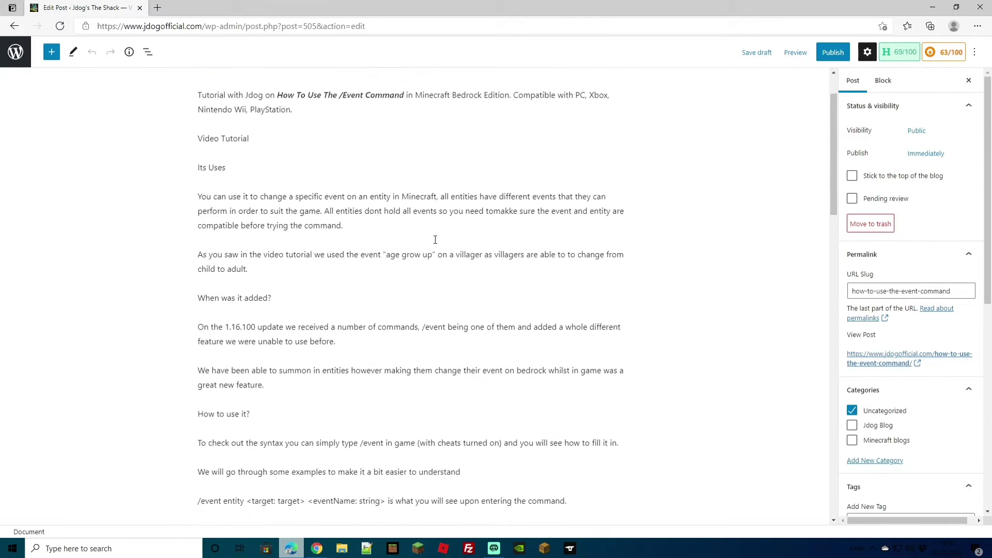
{"action": "scroll", "coordinate": [435, 240], "scroll_direction": "down", "scroll_amount": 5}
{"action": "scroll", "coordinate": [435, 241], "scroll_direction": "up", "scroll_amount": 8}
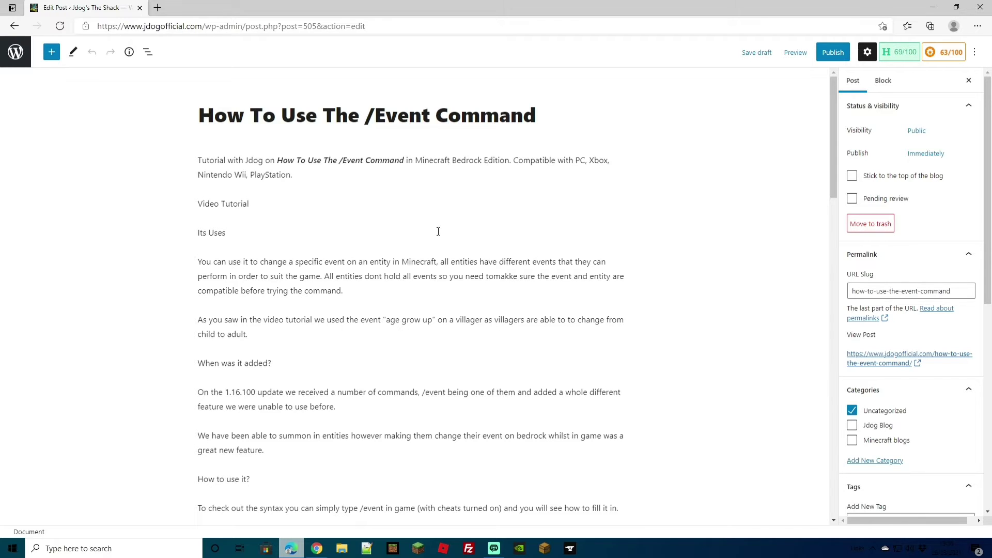
{"action": "scroll", "coordinate": [438, 231], "scroll_direction": "down", "scroll_amount": 7}
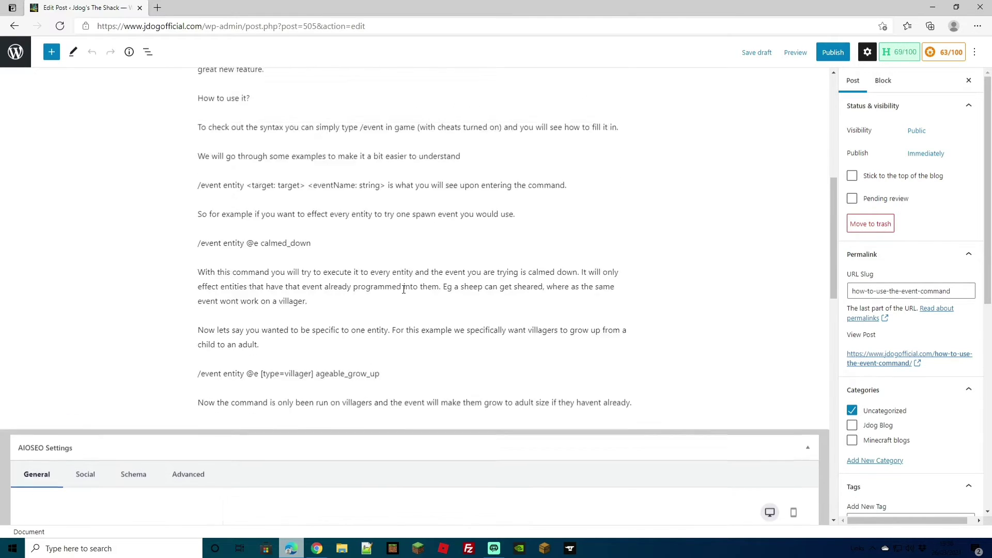
{"action": "scroll", "coordinate": [408, 291], "scroll_direction": "up", "scroll_amount": 7}
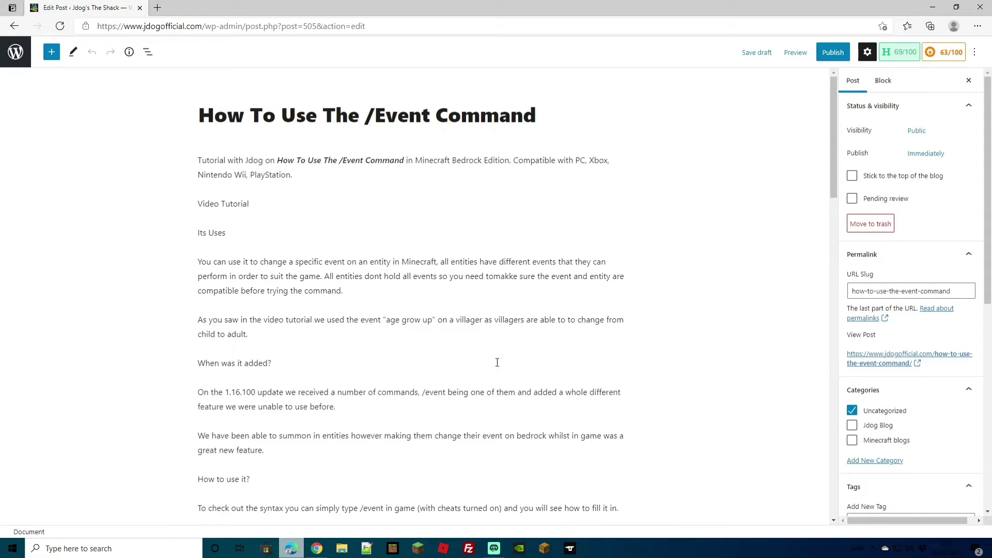
{"action": "left_click_drag", "start_coordinate": [374, 116], "coordinate": [500, 131]}
{"action": "right_click", "coordinate": [421, 112]}
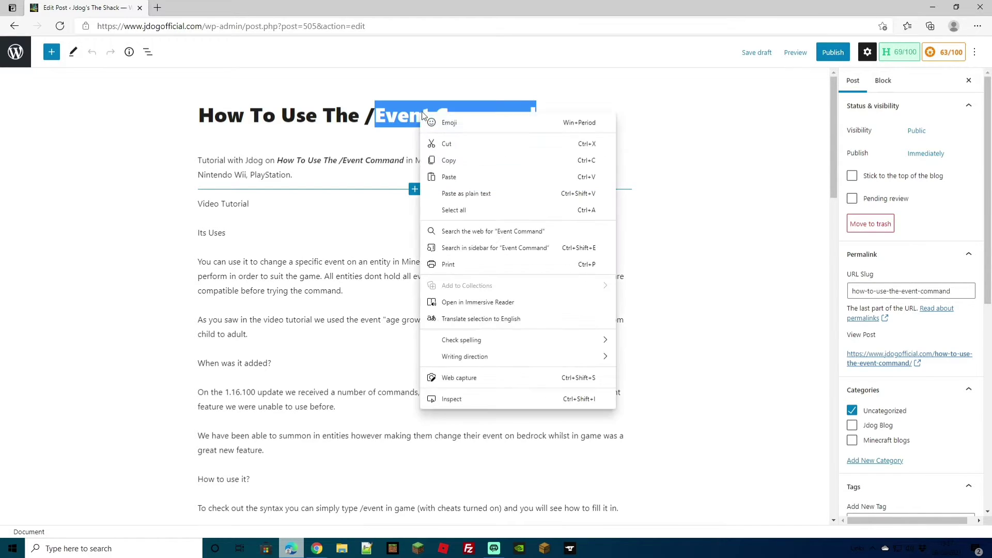
{"action": "left_click", "coordinate": [455, 160]}
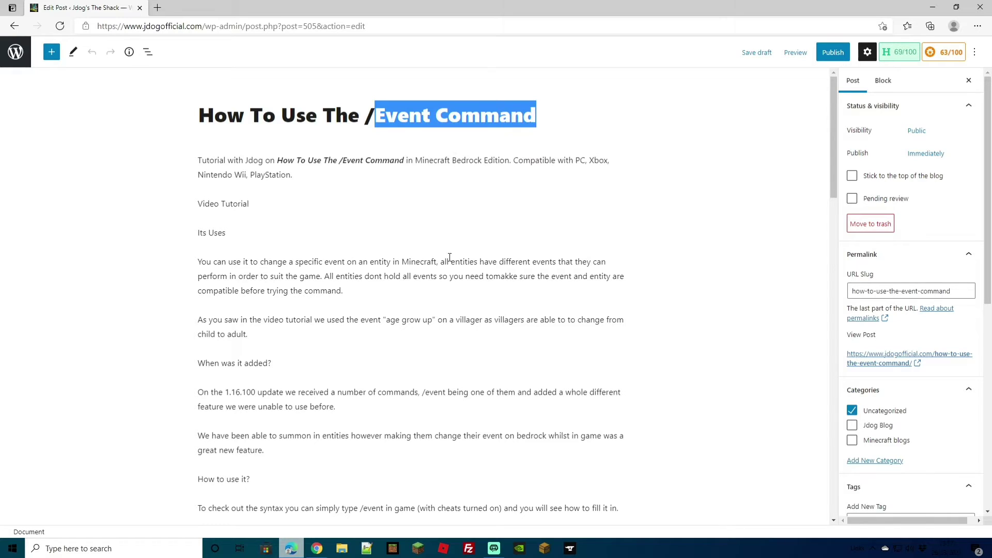
- Add 'Event Command' as the AIOSEO focus keyphrase, reaching an 85/100 score
{"action": "scroll", "coordinate": [423, 120], "scroll_direction": "down", "scroll_amount": 20}
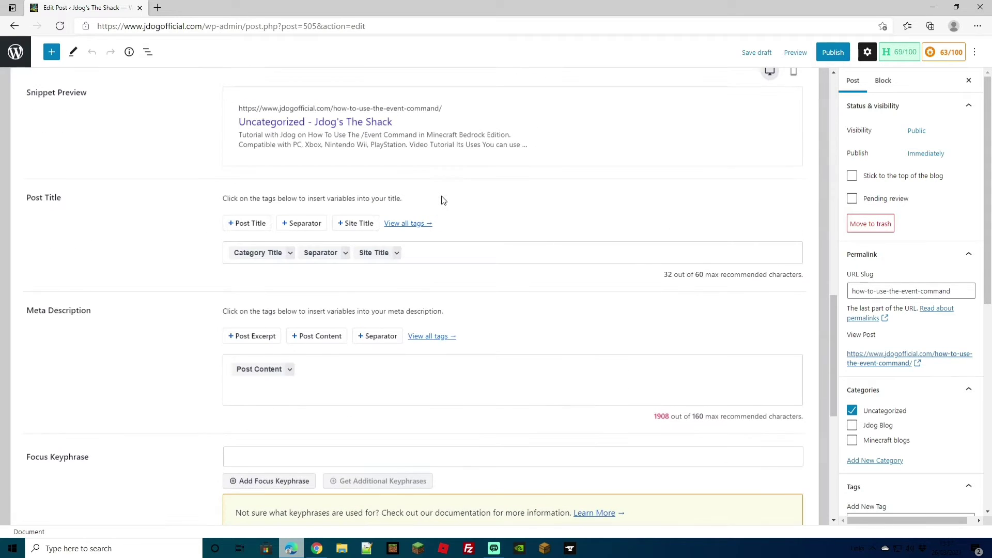
{"action": "scroll", "coordinate": [369, 155], "scroll_direction": "down", "scroll_amount": 4}
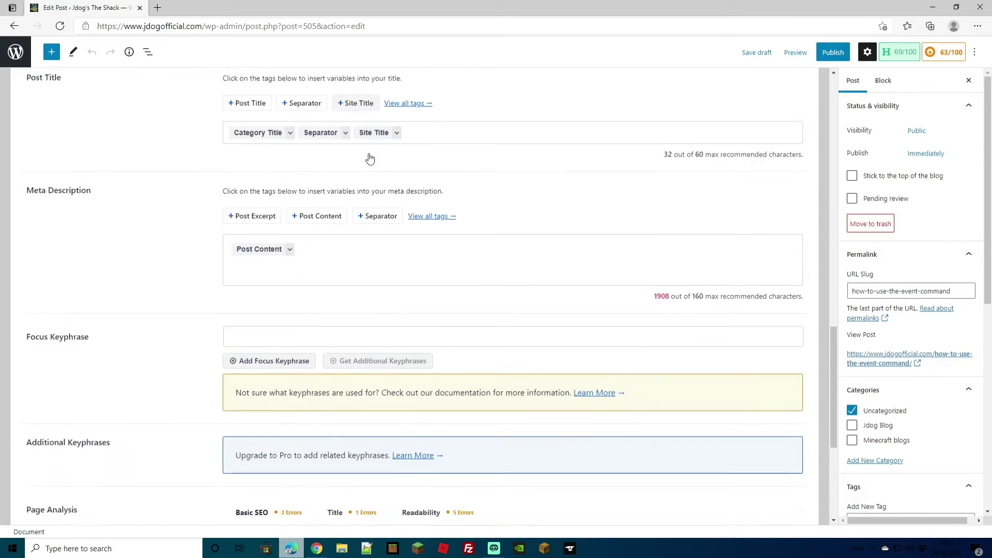
{"action": "right_click", "coordinate": [274, 254]}
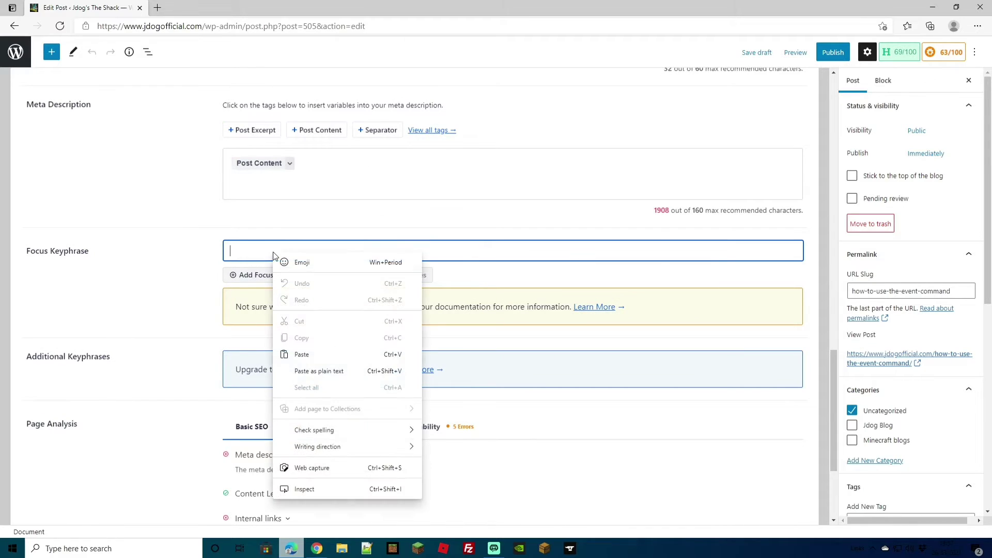
{"action": "left_click", "coordinate": [320, 349]}
{"action": "left_click", "coordinate": [270, 279]}
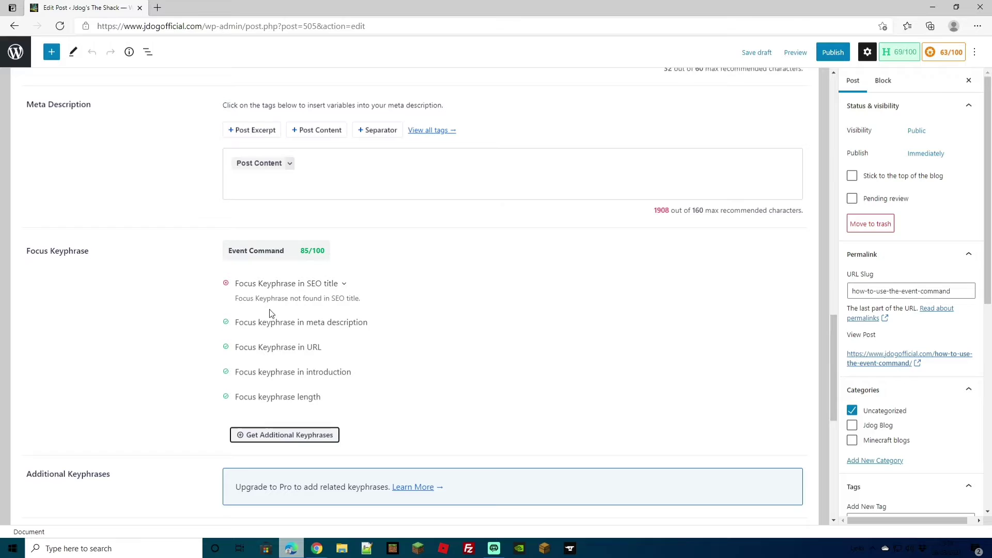
{"action": "scroll", "coordinate": [271, 312], "scroll_direction": "down", "scroll_amount": 4}
{"action": "scroll", "coordinate": [288, 281], "scroll_direction": "up", "scroll_amount": 4}
{"action": "scroll", "coordinate": [344, 290], "scroll_direction": "down", "scroll_amount": 1}
{"action": "scroll", "coordinate": [344, 290], "scroll_direction": "down", "scroll_amount": 6}
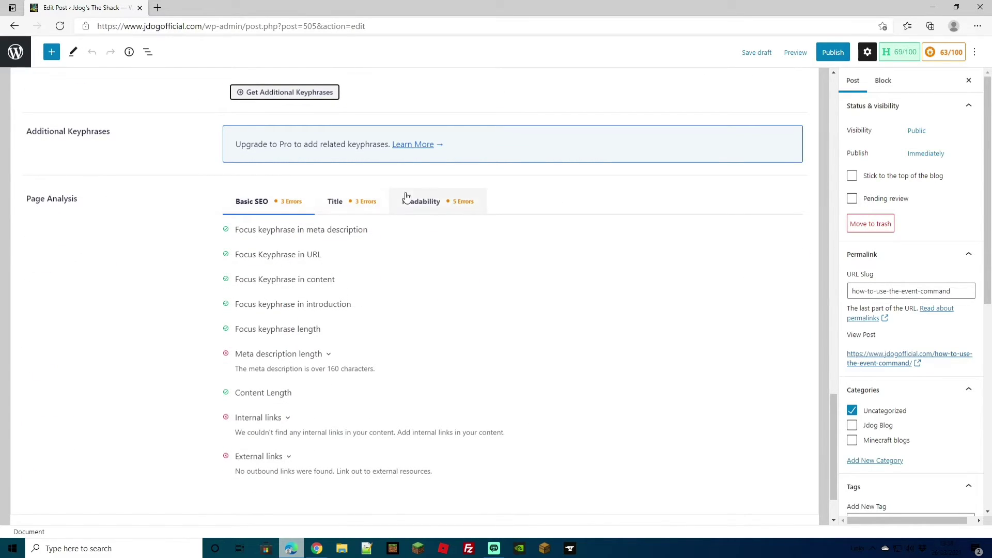
{"action": "scroll", "coordinate": [380, 263], "scroll_direction": "up", "scroll_amount": 15}
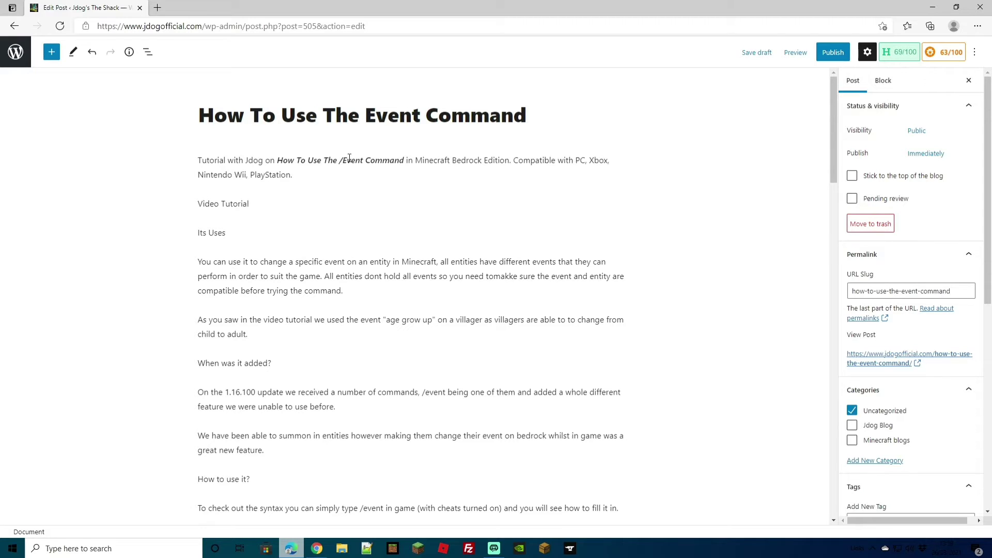
- Copy the post's opening paragraph
{"action": "triple_click", "coordinate": [407, 160]}
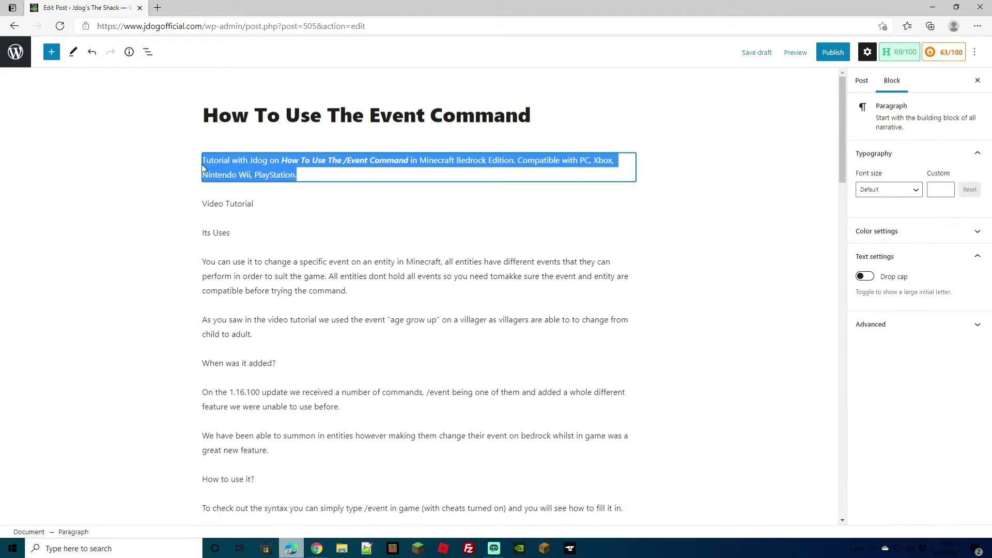
{"action": "left_click", "coordinate": [398, 196]}
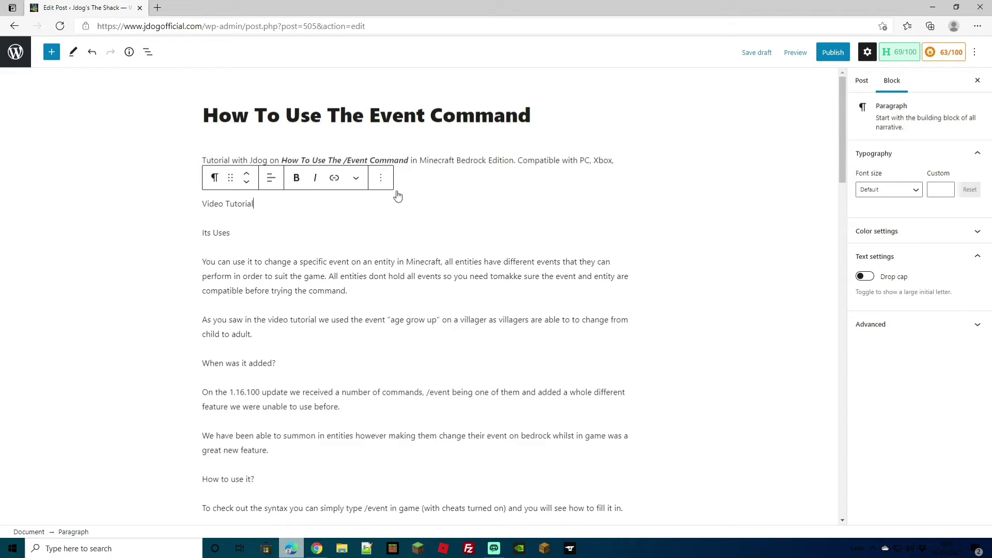
{"action": "scroll", "coordinate": [492, 195], "scroll_direction": "down", "scroll_amount": 14}
{"action": "scroll", "coordinate": [492, 222], "scroll_direction": "down", "scroll_amount": 3}
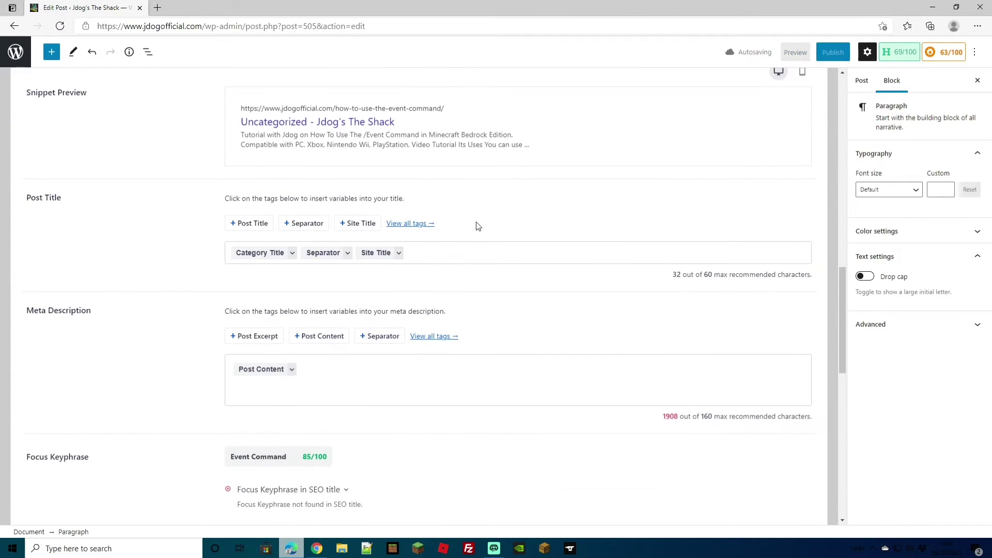
{"action": "scroll", "coordinate": [297, 375], "scroll_direction": "up", "scroll_amount": 20}
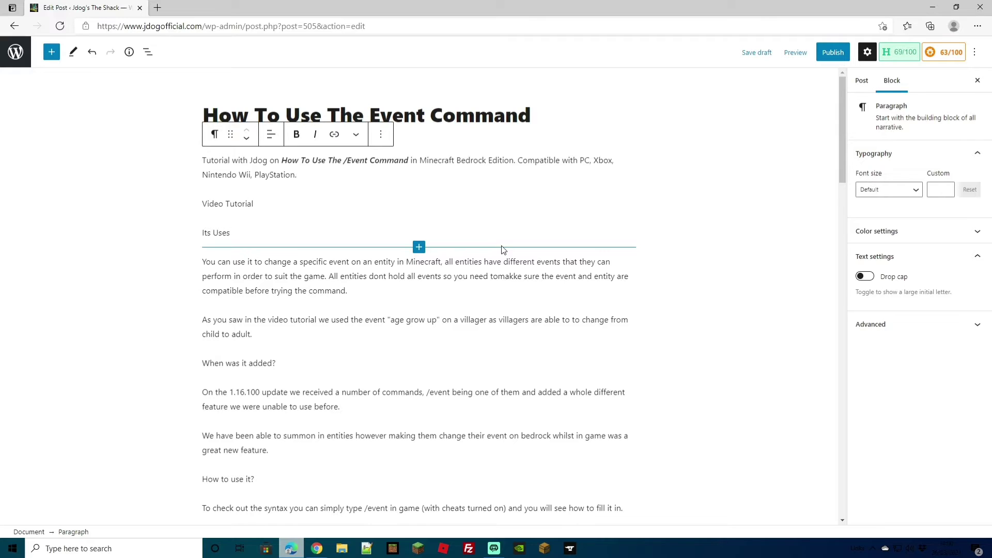
{"action": "left_click", "coordinate": [203, 160], "text": "shift"}
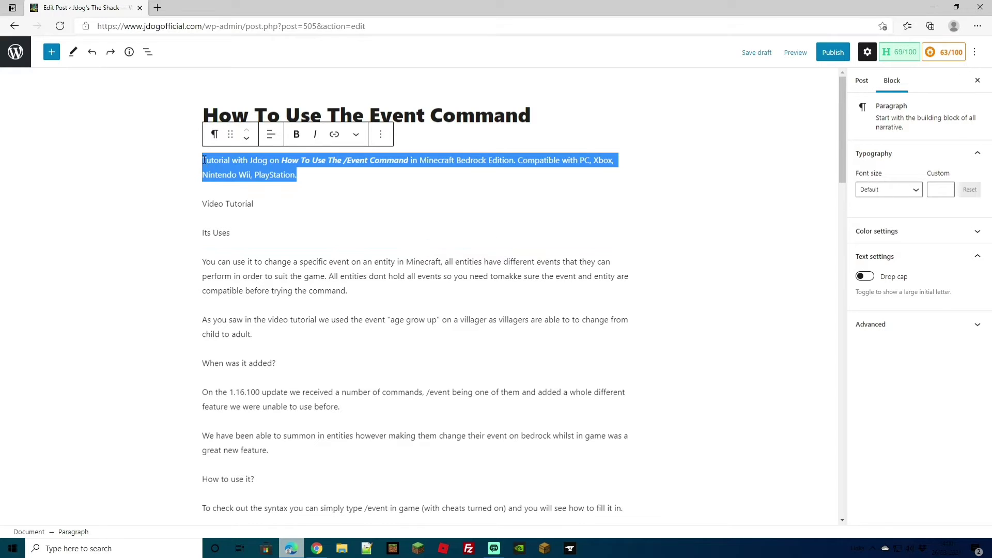
{"action": "right_click", "coordinate": [222, 165]}
{"action": "left_click", "coordinate": [263, 211]}
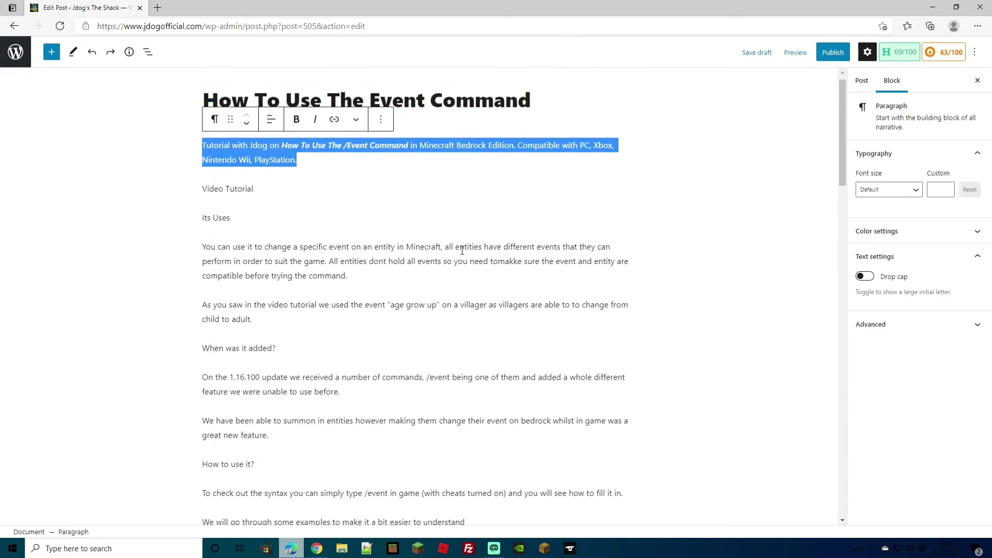
- Replace the meta description's Post Content tag with the copied paragraph (134/160 characters)
{"action": "scroll", "coordinate": [467, 270], "scroll_direction": "down", "scroll_amount": 10}
{"action": "left_click", "coordinate": [316, 369]}
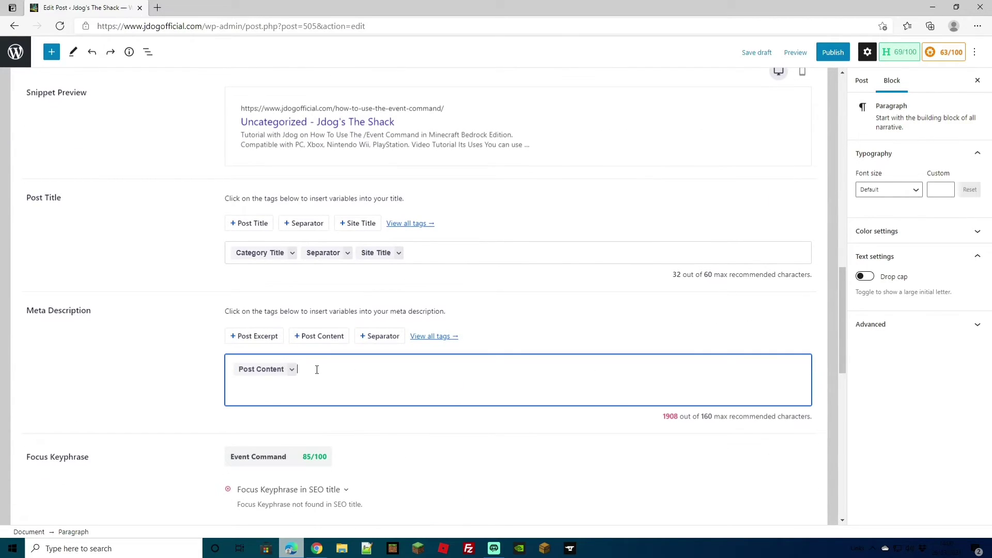
{"action": "key", "text": "BackSpace"}
{"action": "right_click", "coordinate": [233, 369]}
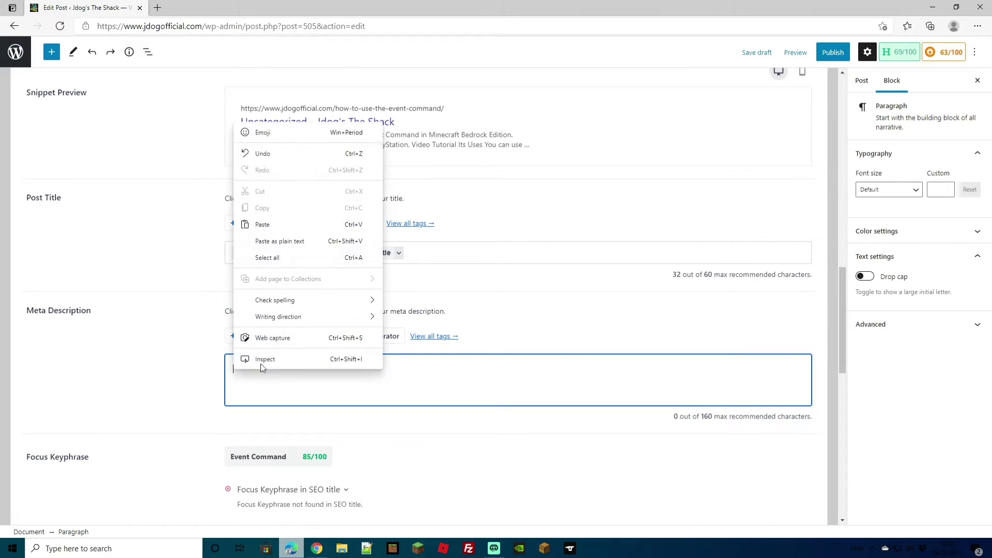
{"action": "left_click", "coordinate": [282, 219]}
{"action": "scroll", "coordinate": [408, 404], "scroll_direction": "up", "scroll_amount": 3}
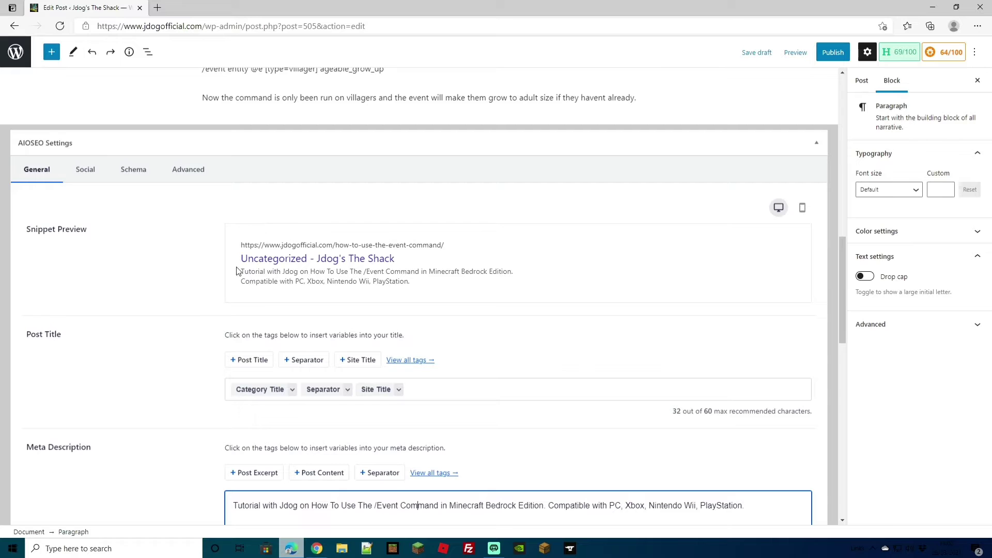
{"action": "scroll", "coordinate": [455, 290], "scroll_direction": "down", "scroll_amount": 3}
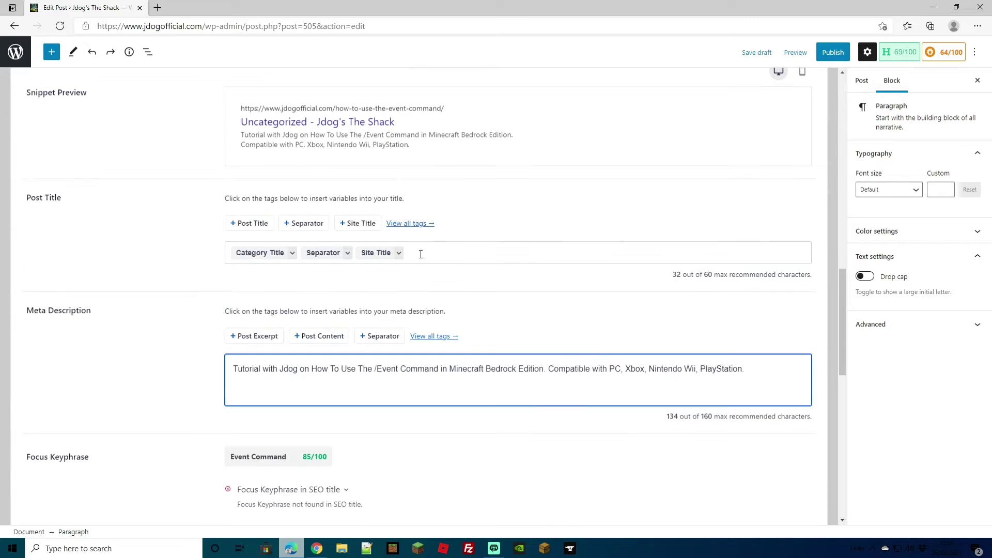
- Rebuild the AIOSEO SEO title as Post Title, Separator, Site Title tags
{"action": "left_click", "coordinate": [428, 251]}
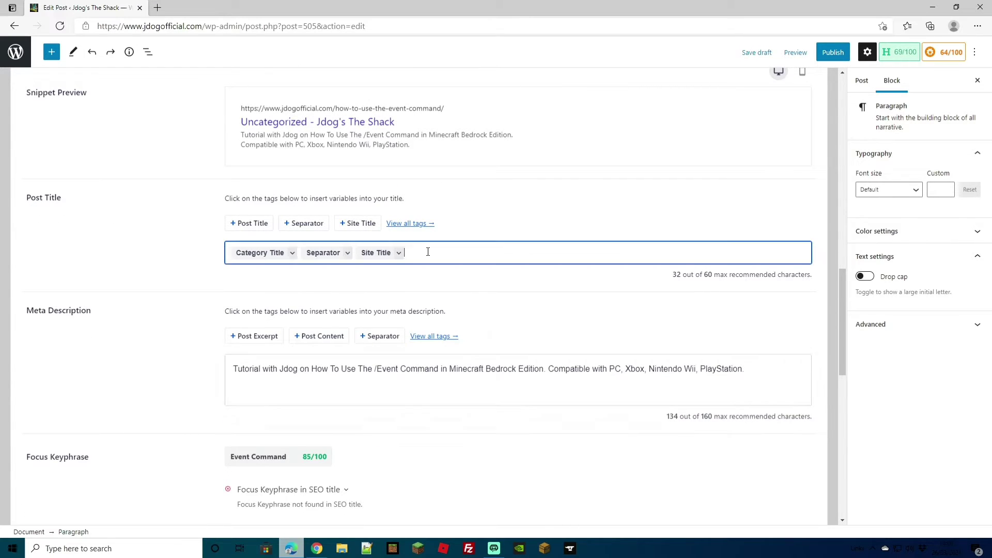
{"action": "key", "text": "BackSpace"}
{"action": "key", "text": "BackSpace"}
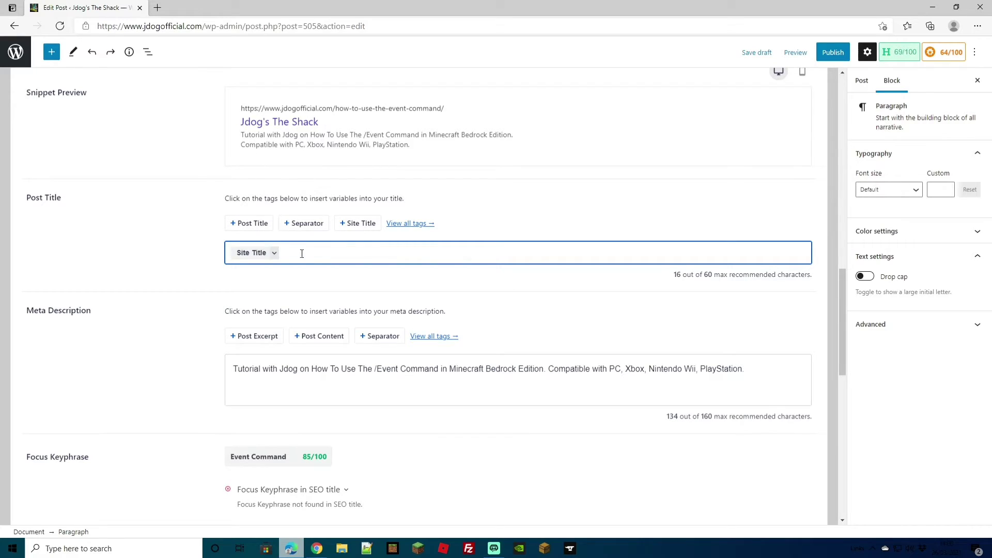
{"action": "left_click", "coordinate": [228, 254]}
{"action": "key", "text": "Delete"}
{"action": "left_click", "coordinate": [264, 223]}
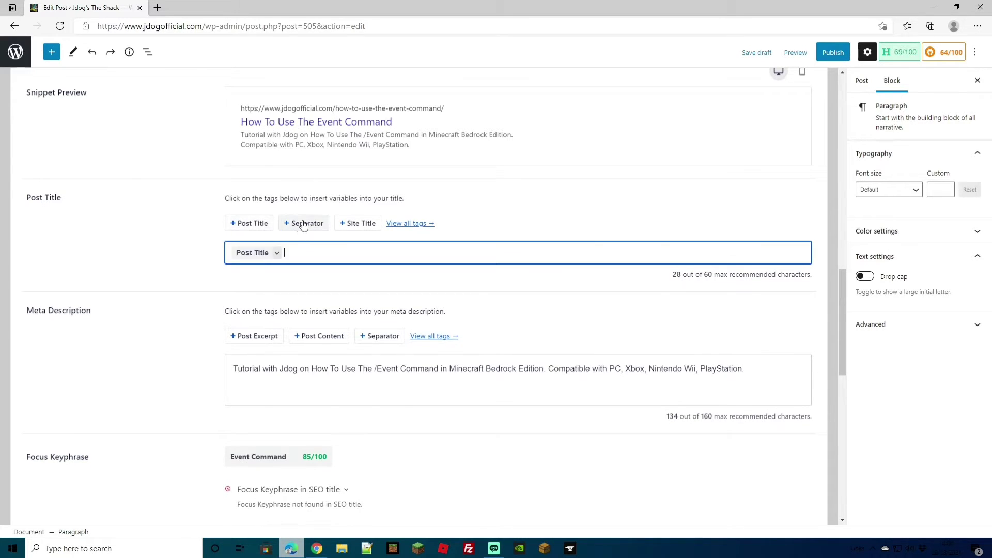
{"action": "left_click", "coordinate": [303, 223]}
{"action": "left_click", "coordinate": [357, 223]}
{"action": "scroll", "coordinate": [349, 206], "scroll_direction": "up", "scroll_amount": 2}
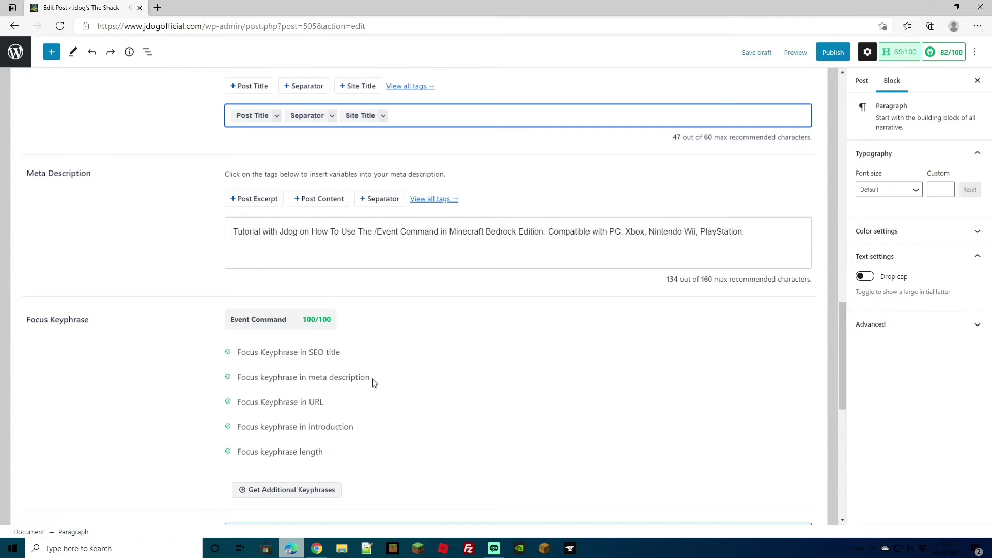
- Replace the Permalink URL slug with the pasted post title, normalized to how-to-use-the-event-command
{"action": "scroll", "coordinate": [374, 383], "scroll_direction": "up", "scroll_amount": 20}
{"action": "left_click", "coordinate": [853, 81]}
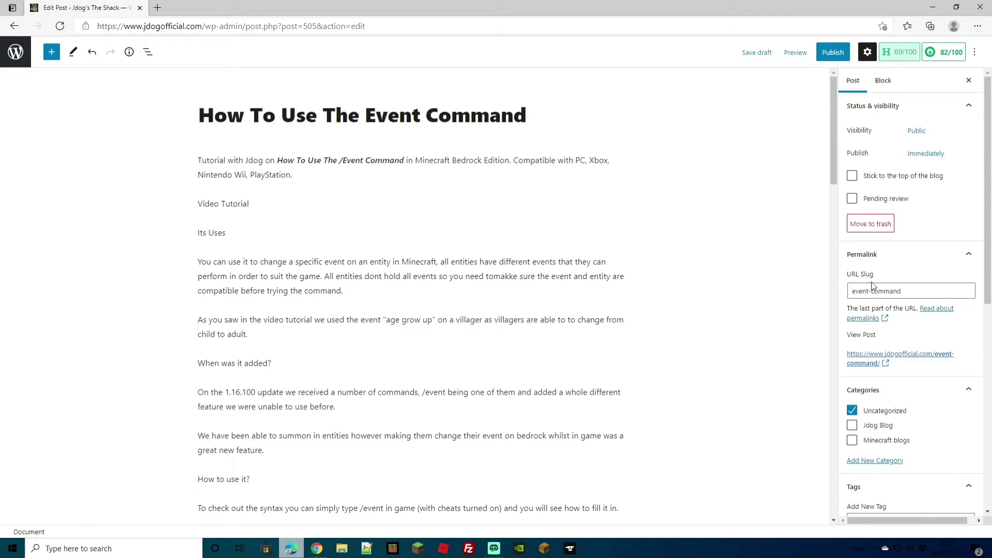
{"action": "right_click", "coordinate": [873, 290]}
{"action": "key", "text": "ctrl+a"}
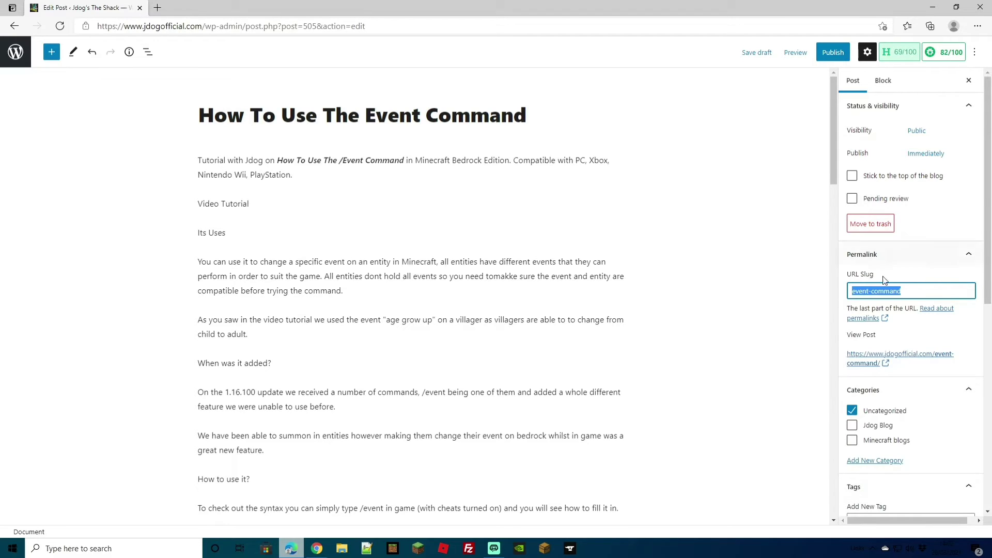
{"action": "right_click", "coordinate": [899, 293]}
{"action": "left_click", "coordinate": [782, 307]}
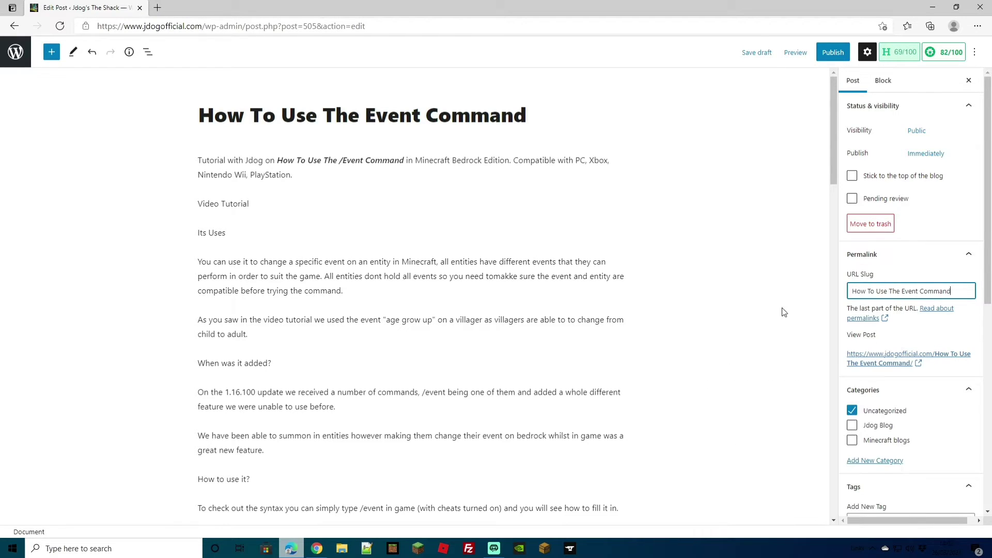
{"action": "left_click", "coordinate": [766, 269]}
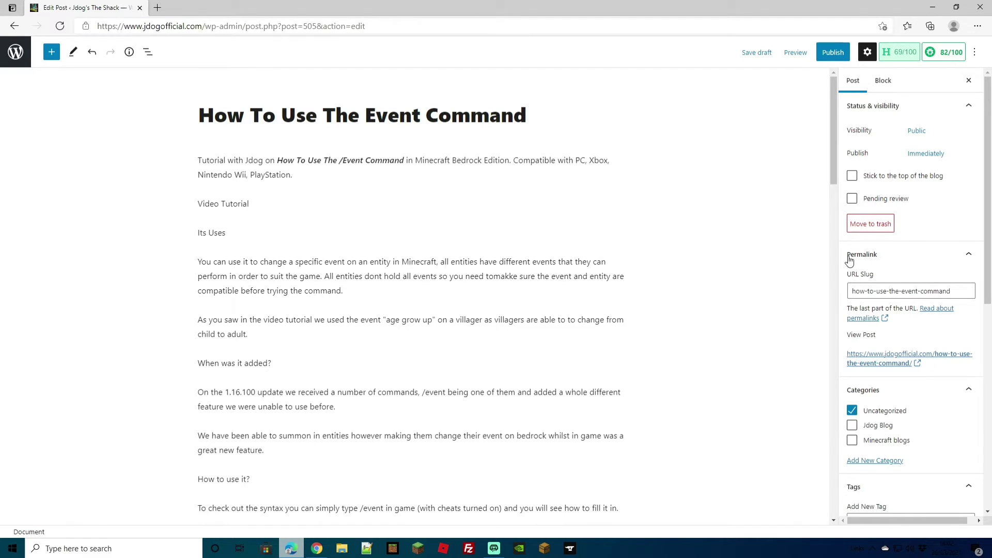
- Review the Focus Keyphrase and Page Analysis results, then save the post as a draft
{"action": "scroll", "coordinate": [288, 383], "scroll_direction": "down", "scroll_amount": 20}
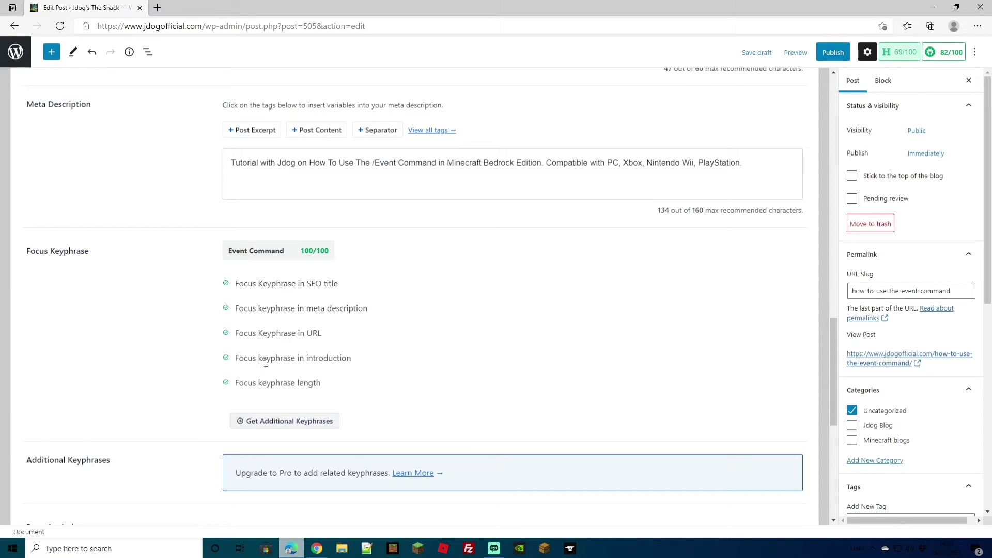
{"action": "scroll", "coordinate": [268, 362], "scroll_direction": "down", "scroll_amount": 4}
{"action": "scroll", "coordinate": [317, 279], "scroll_direction": "down", "scroll_amount": 3}
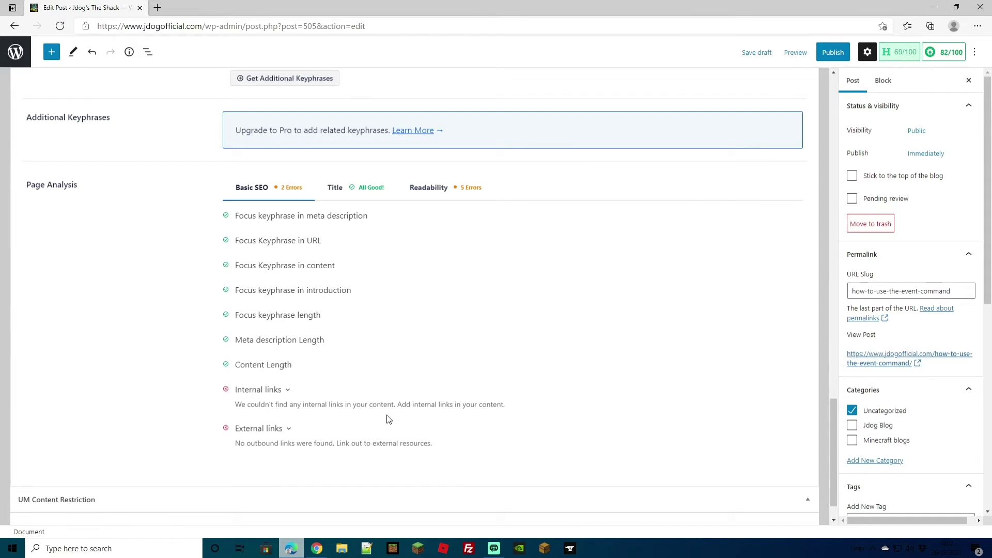
{"action": "scroll", "coordinate": [389, 416], "scroll_direction": "up", "scroll_amount": 7}
{"action": "scroll", "coordinate": [389, 416], "scroll_direction": "up", "scroll_amount": 20}
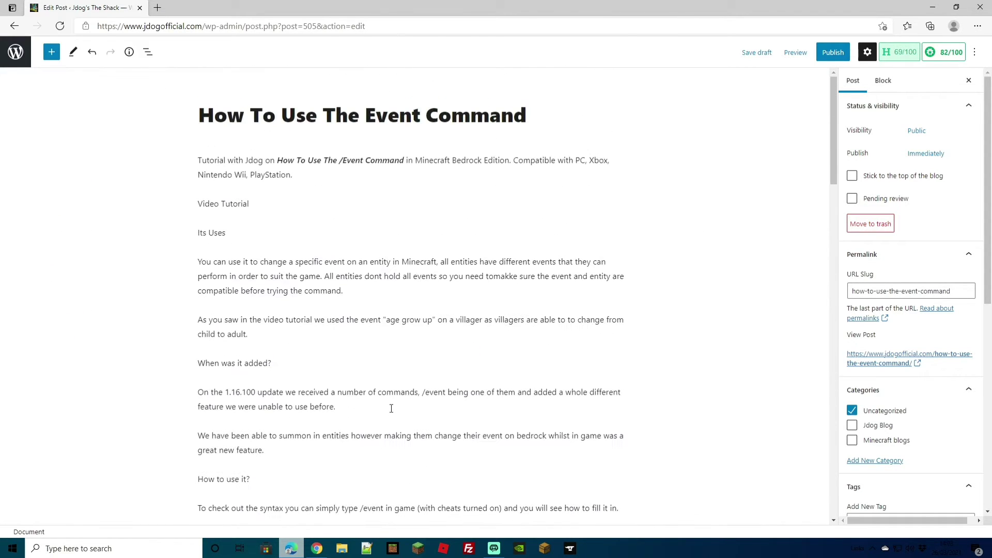
{"action": "key", "text": "ctrl+s"}
- Turn the Video Tutorial line into an H2 heading
{"action": "left_click_drag", "start_coordinate": [199, 204], "coordinate": [253, 204]}
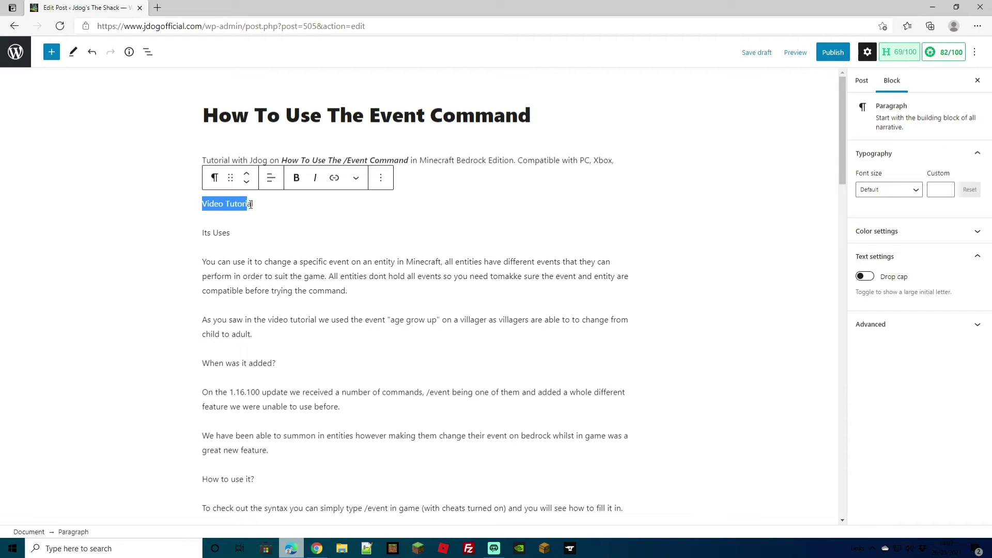
{"action": "left_click", "coordinate": [214, 179]}
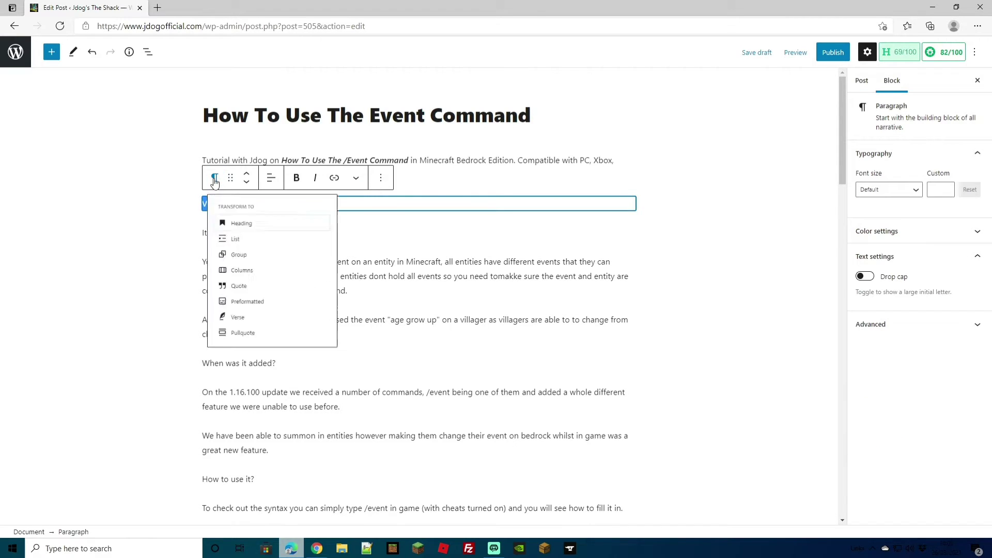
{"action": "left_click", "coordinate": [244, 225]}
{"action": "left_click", "coordinate": [272, 180]}
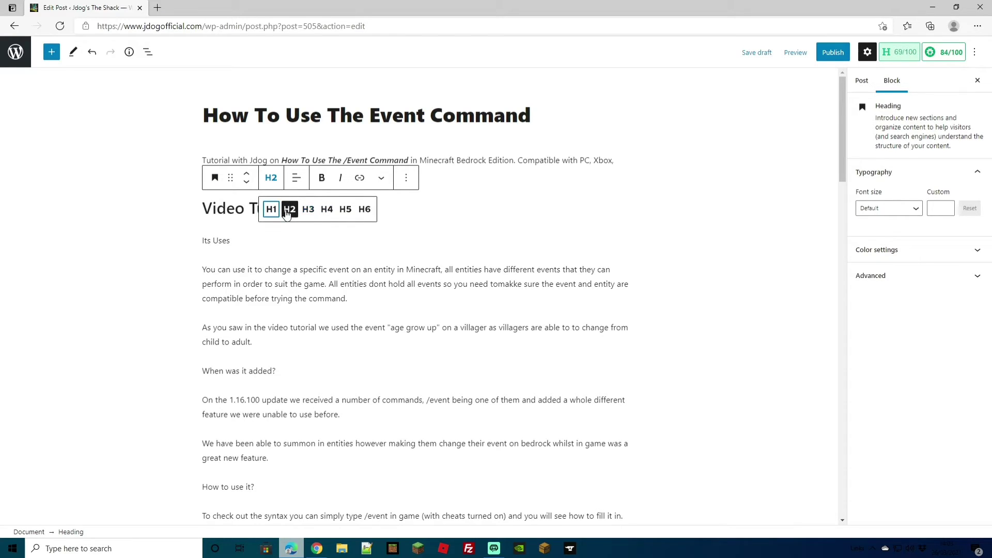
{"action": "left_click", "coordinate": [231, 261]}
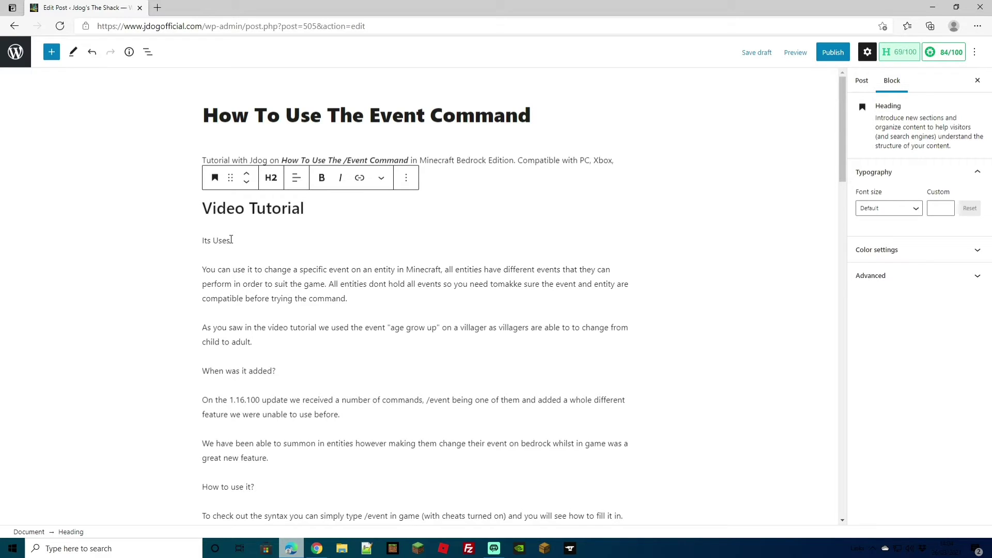
- Reword Its Uses as 'How Can I Use The Event Command?' and make it an H2 heading
{"action": "left_click_drag", "start_coordinate": [231, 239], "coordinate": [206, 244]}
{"action": "key", "text": "ctrl+v"}
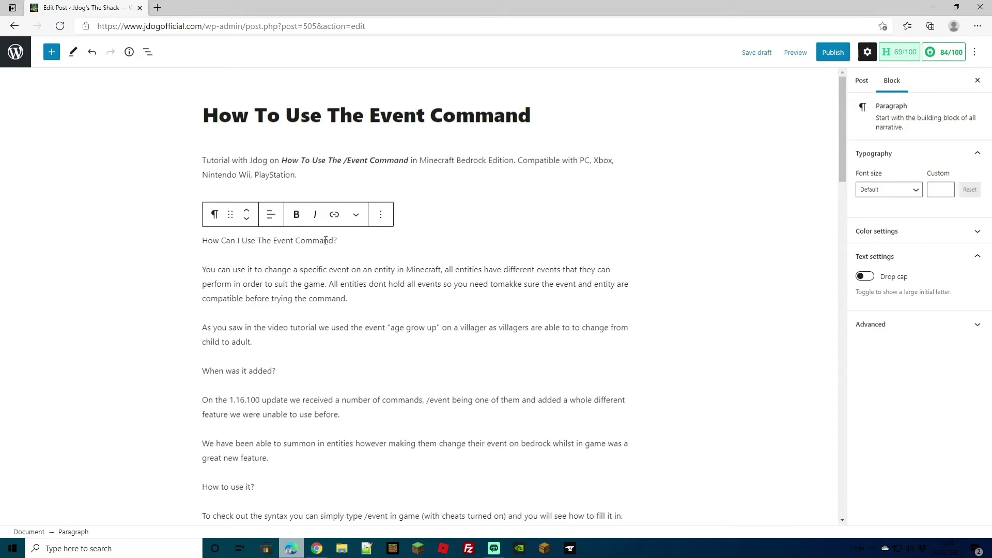
{"action": "left_click_drag", "start_coordinate": [345, 241], "coordinate": [211, 245]}
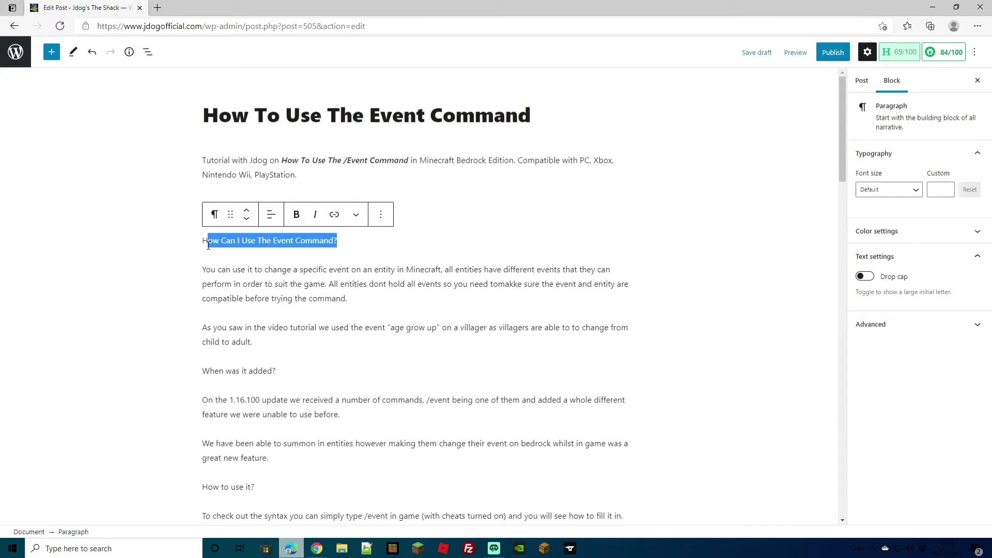
{"action": "left_click", "coordinate": [214, 214]}
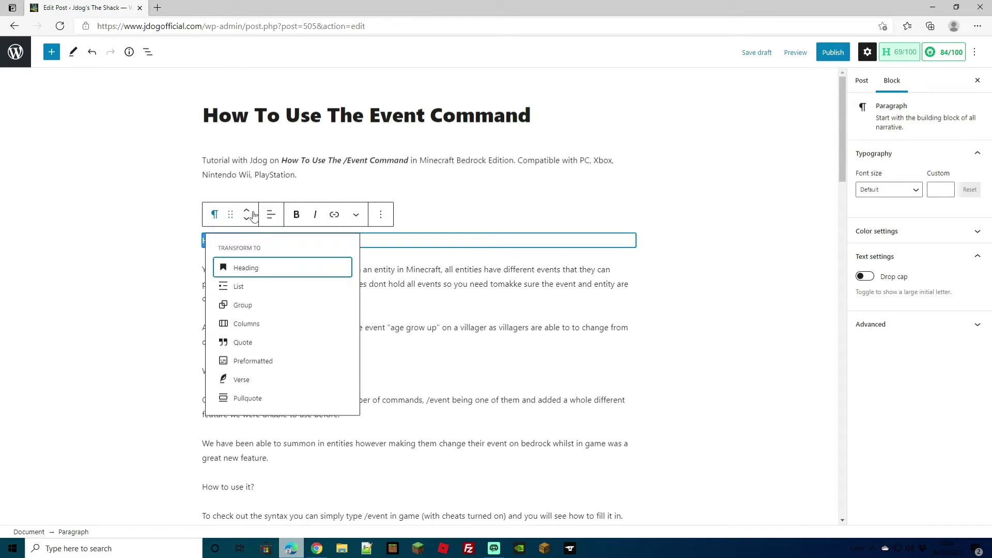
{"action": "left_click", "coordinate": [263, 278]}
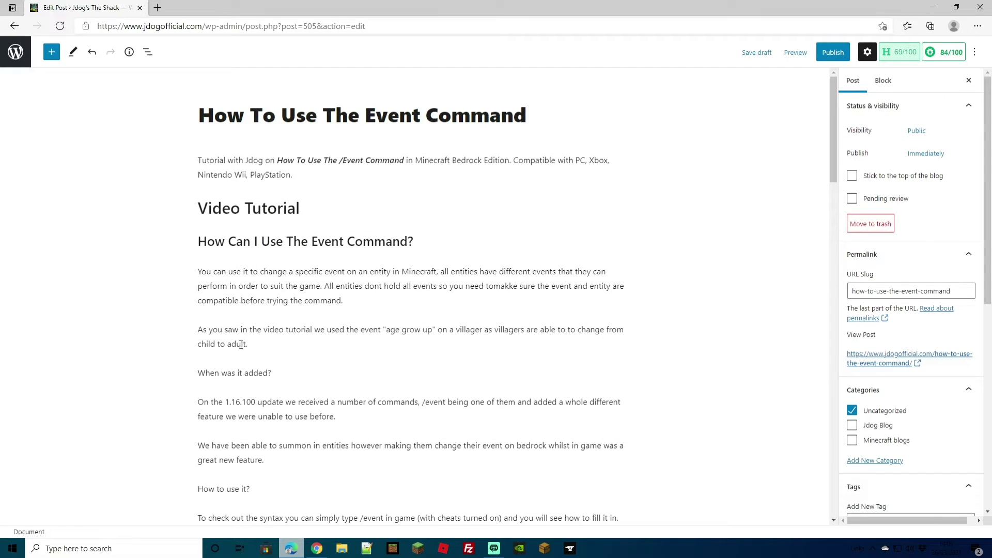
- Turn the 'When was it added?' line into an H3 heading
{"action": "triple_click", "coordinate": [238, 373]}
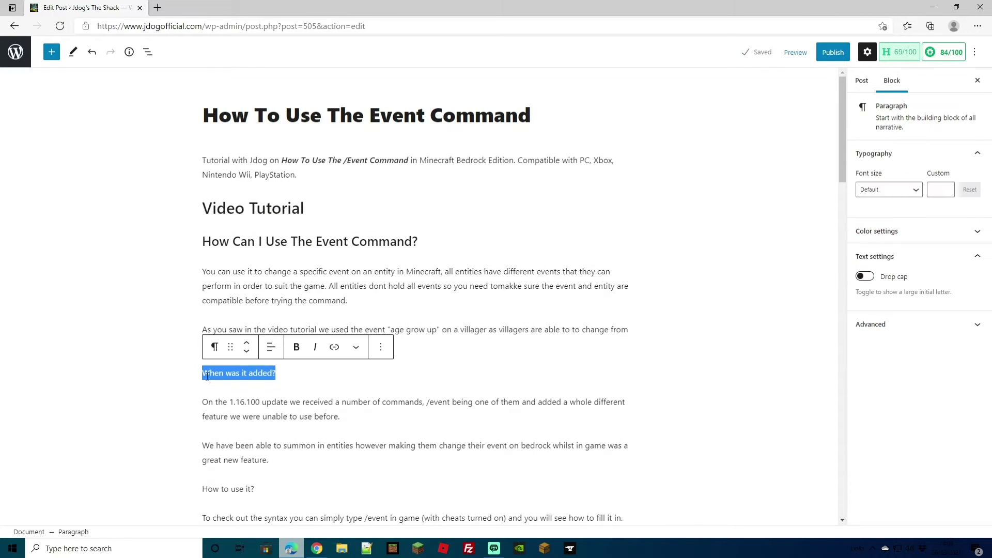
{"action": "left_click", "coordinate": [217, 346]}
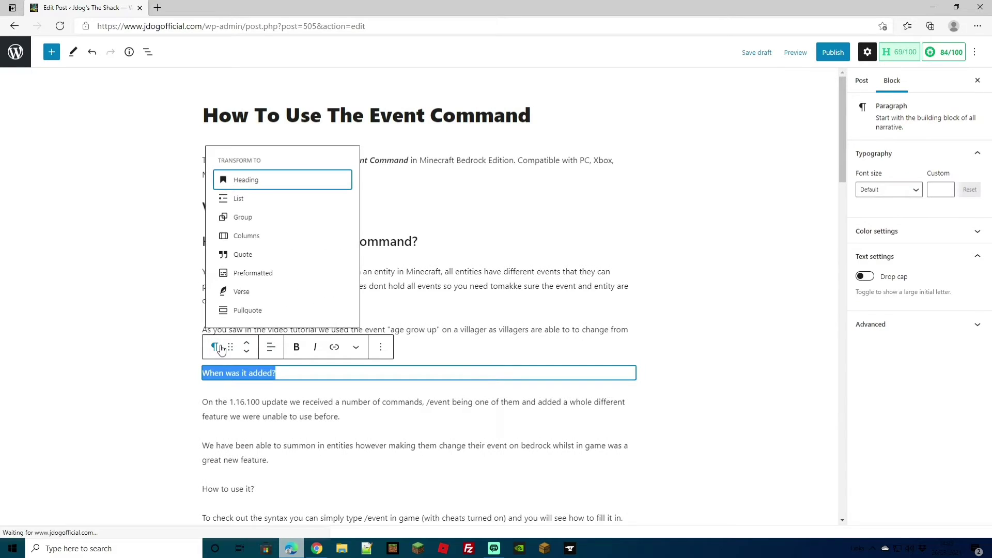
{"action": "left_click", "coordinate": [246, 180]}
{"action": "left_click", "coordinate": [271, 346]}
{"action": "left_click", "coordinate": [314, 375]}
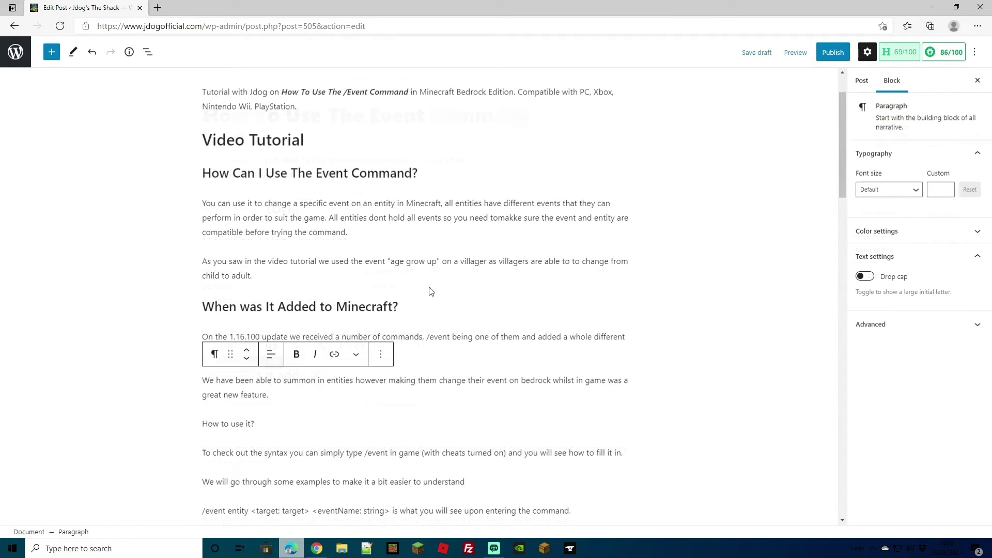
- Retype the 'How to use it?' line as a '## How to use' heading
{"action": "scroll", "coordinate": [361, 330], "scroll_direction": "down", "scroll_amount": 1}
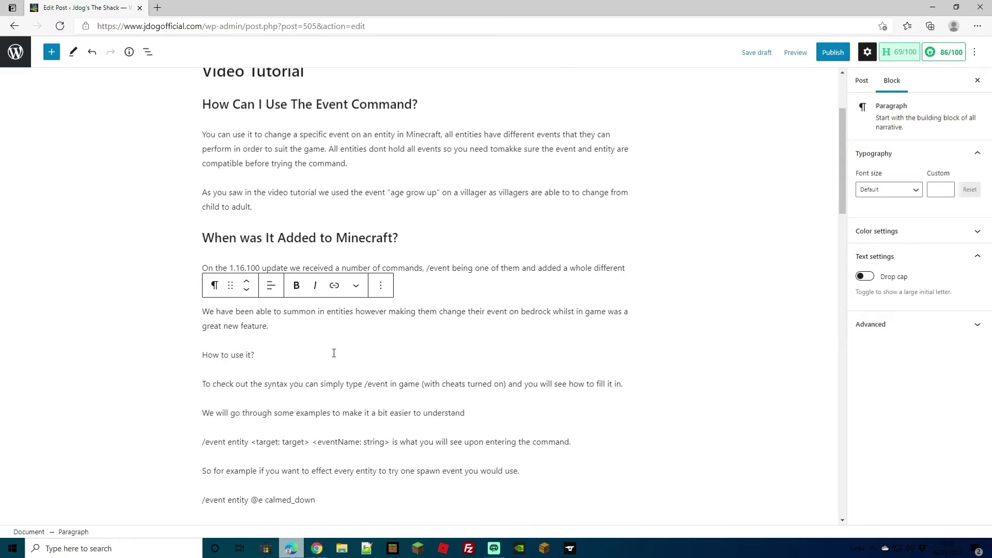
{"action": "left_click", "coordinate": [245, 355]}
{"action": "left_click_drag", "start_coordinate": [258, 355], "coordinate": [203, 356]}
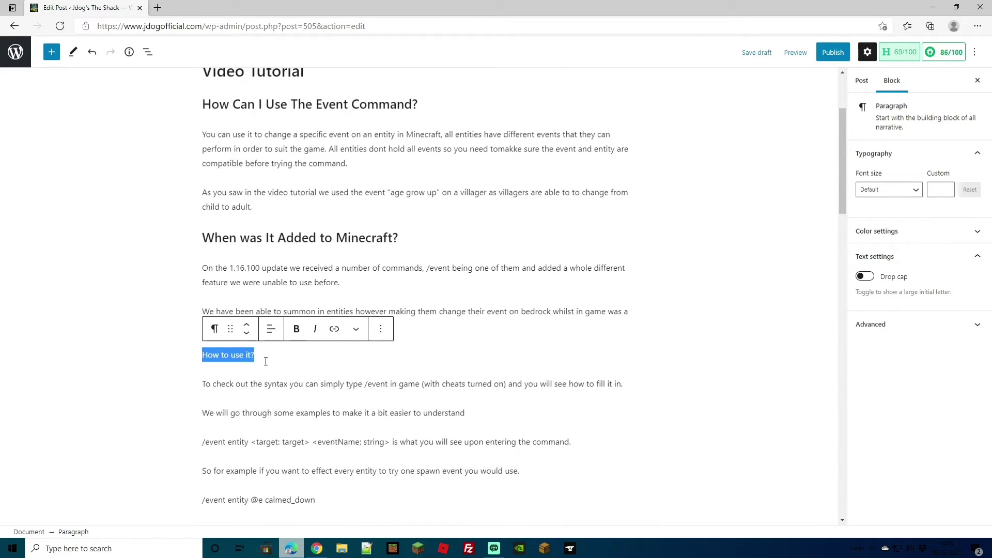
{"action": "type", "text": "## How to use"}
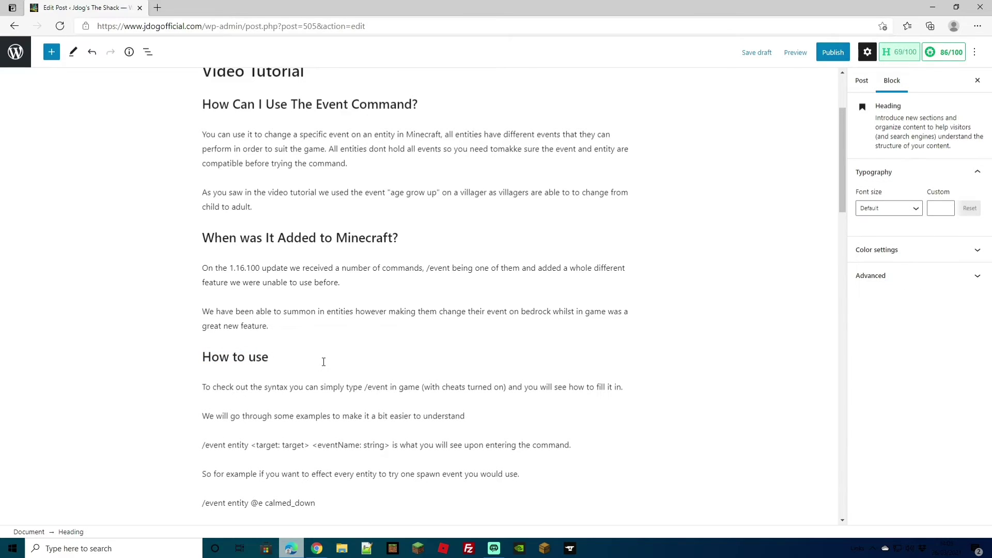
{"action": "key", "text": "BackSpace"}
{"action": "key", "text": "BackSpace"}
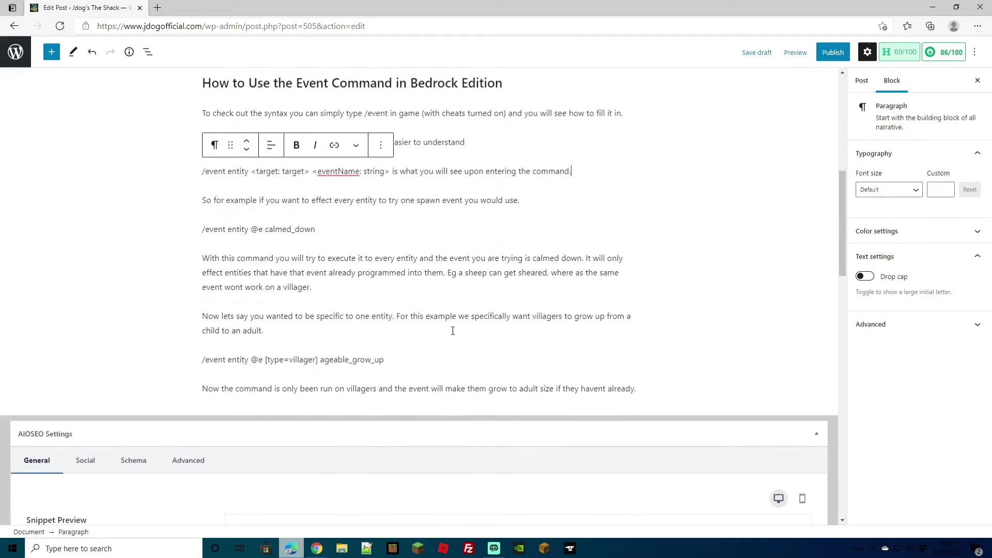
{"action": "scroll", "coordinate": [454, 330], "scroll_direction": "up", "scroll_amount": 7}
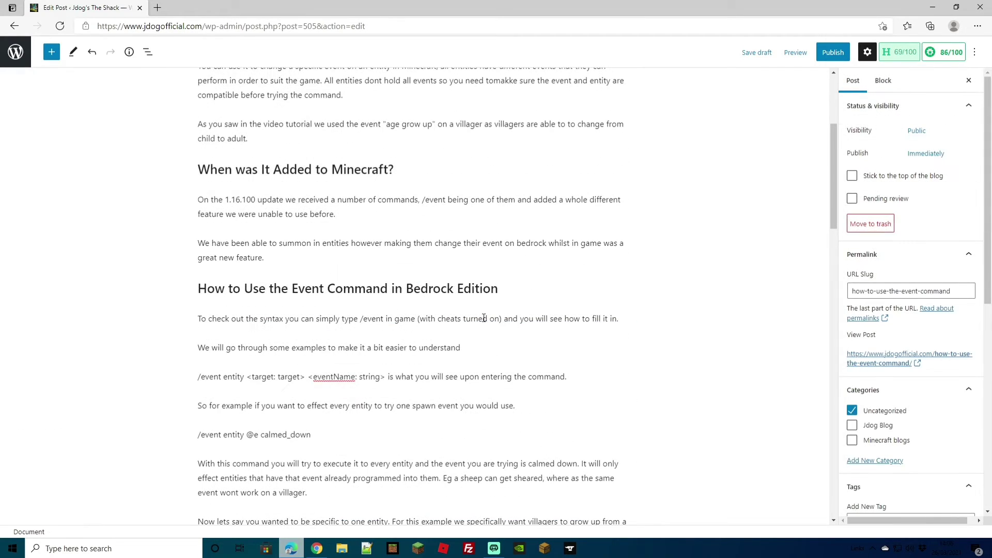
{"action": "scroll", "coordinate": [483, 319], "scroll_direction": "up", "scroll_amount": 5}
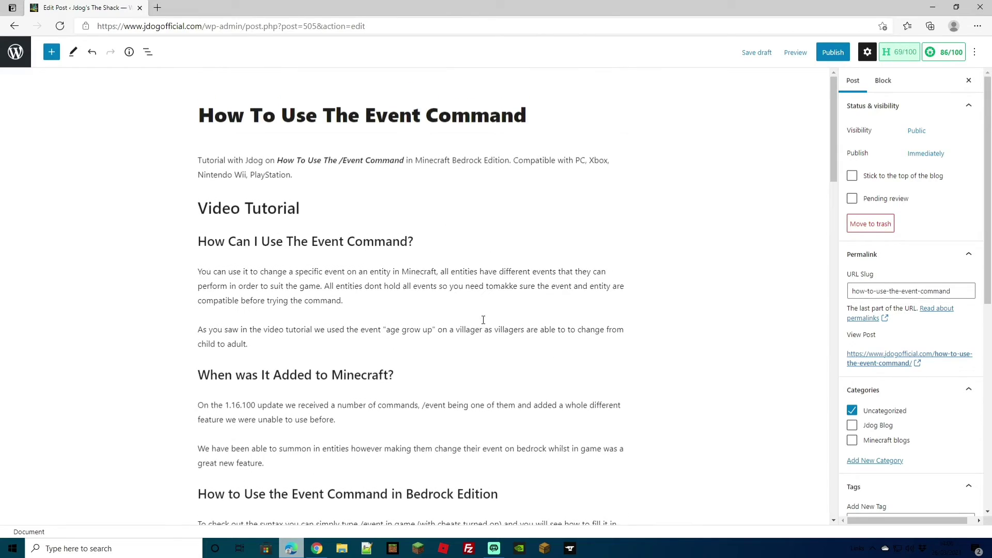
{"action": "scroll", "coordinate": [483, 320], "scroll_direction": "down", "scroll_amount": 6}
{"action": "scroll", "coordinate": [483, 321], "scroll_direction": "down", "scroll_amount": 3}
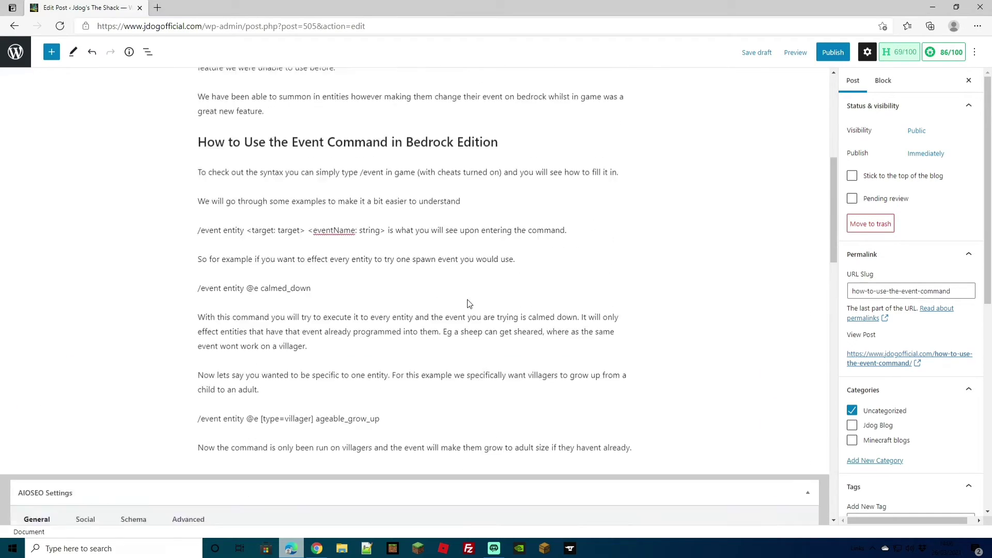
{"action": "scroll", "coordinate": [469, 305], "scroll_direction": "up", "scroll_amount": 5}
{"action": "scroll", "coordinate": [469, 303], "scroll_direction": "up", "scroll_amount": 3}
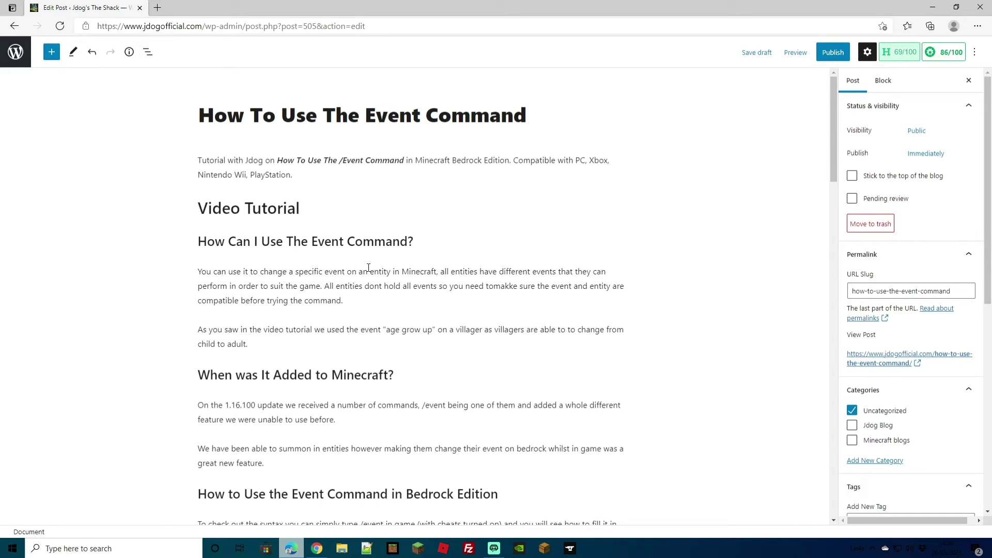
{"action": "scroll", "coordinate": [369, 267], "scroll_direction": "down", "scroll_amount": 6}
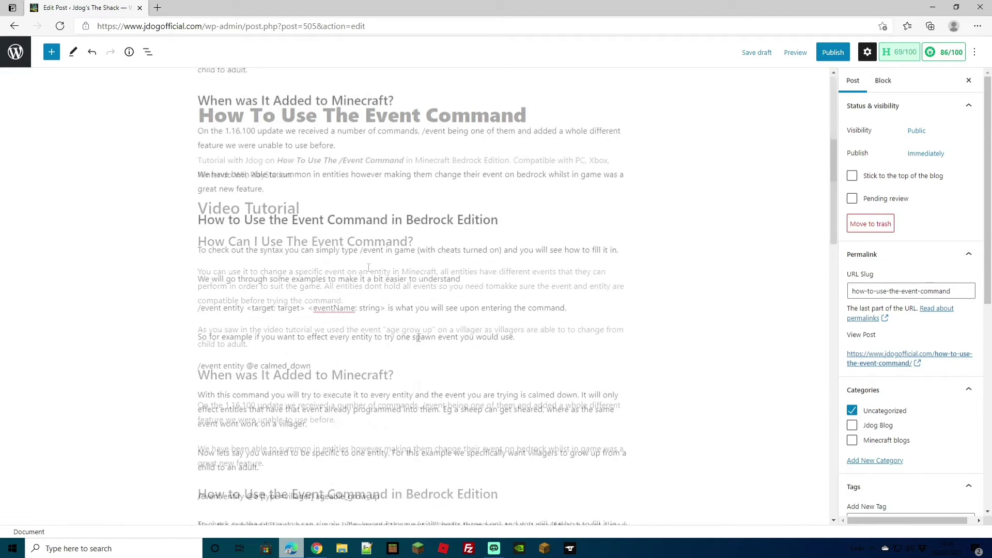
{"action": "scroll", "coordinate": [404, 300], "scroll_direction": "up", "scroll_amount": 3}
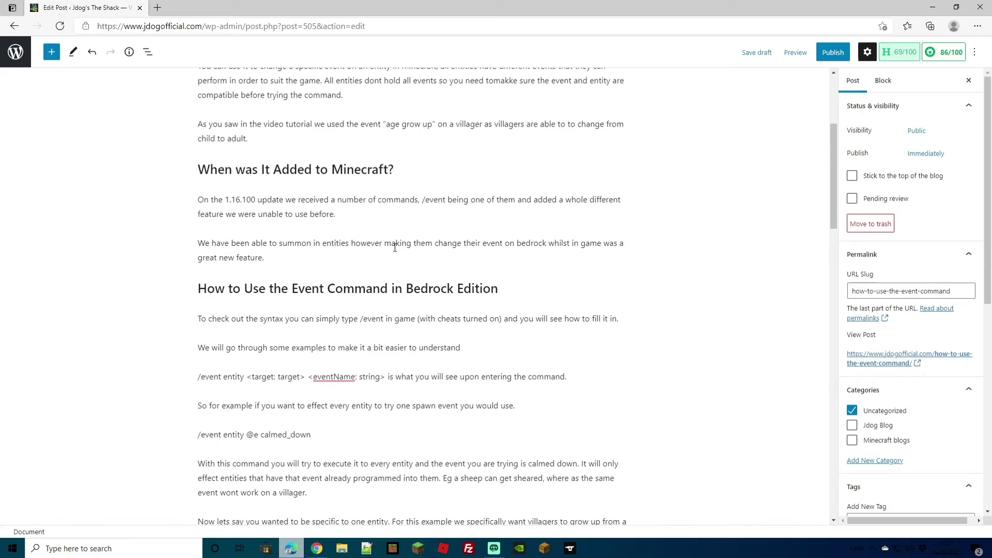
{"action": "scroll", "coordinate": [395, 248], "scroll_direction": "down", "scroll_amount": 1}
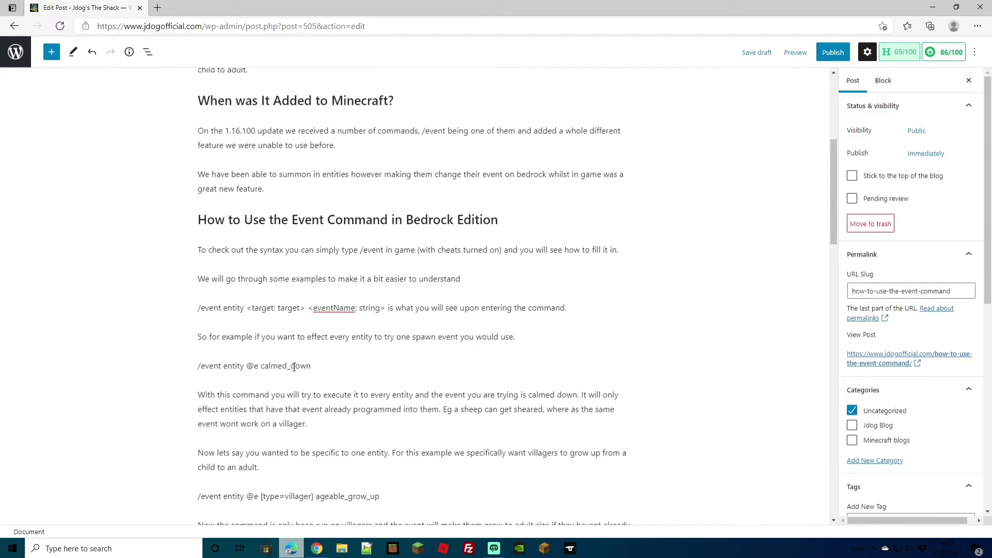
- Insert the event command screenshot below the calmed_down example, centre-aligned
{"action": "left_click", "coordinate": [415, 381]}
{"action": "left_click", "coordinate": [472, 261]}
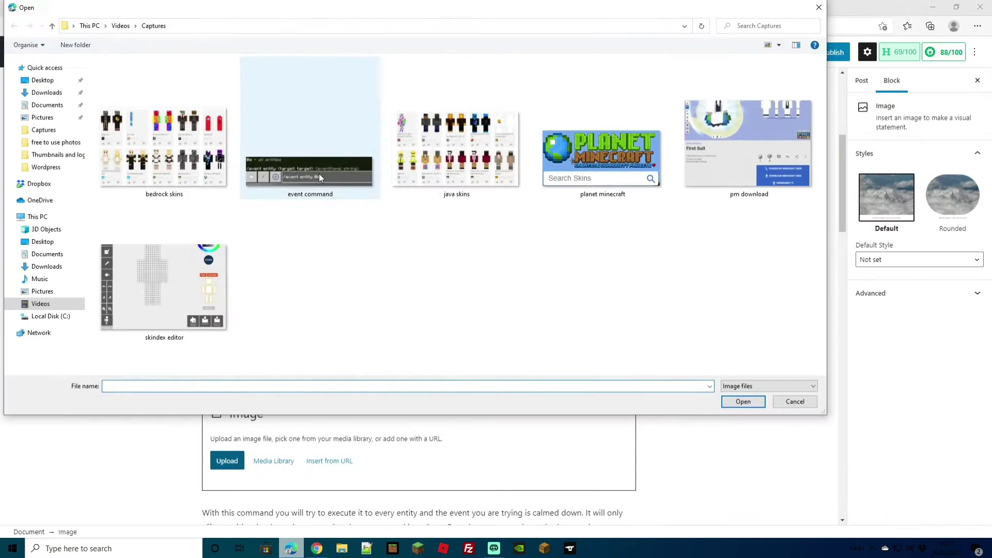
{"action": "double_click", "coordinate": [320, 176]}
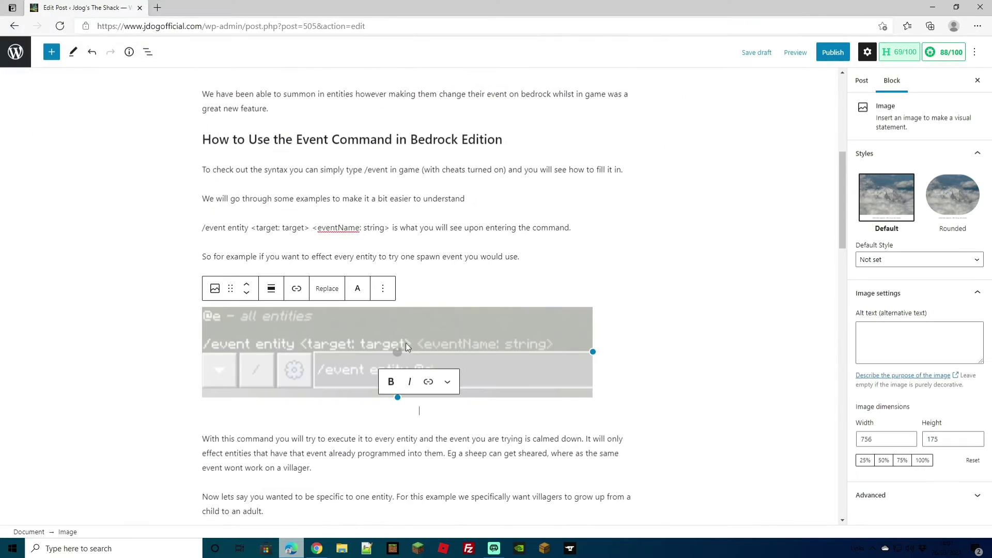
{"action": "left_click", "coordinate": [408, 355]}
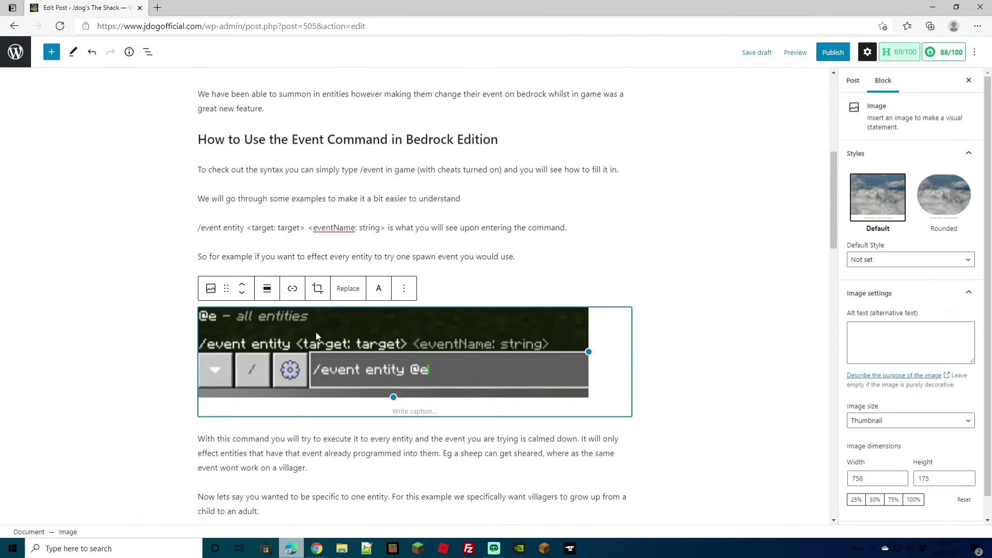
{"action": "left_click", "coordinate": [267, 288]}
{"action": "left_click", "coordinate": [293, 342]}
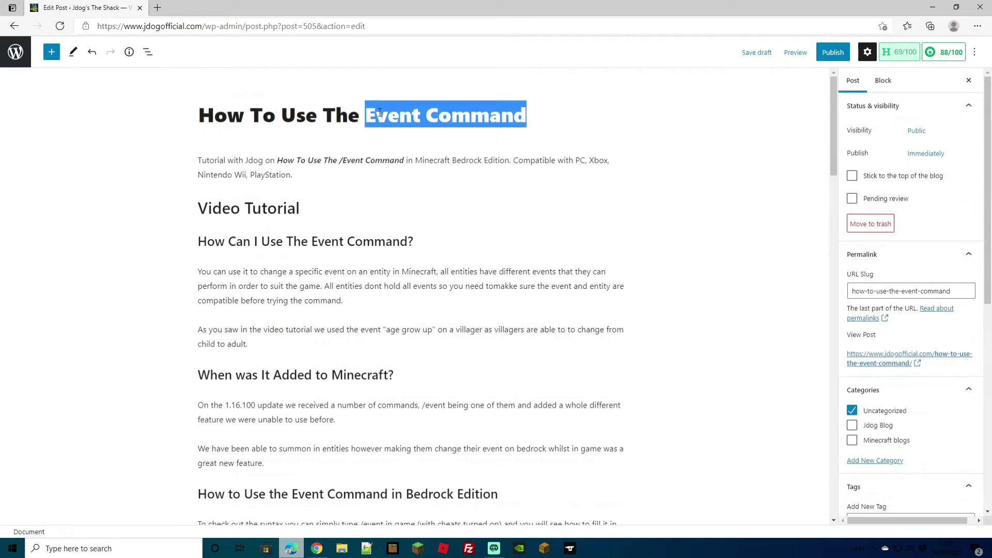
- Copy the title words 'Event Command'
{"action": "right_click", "coordinate": [380, 114]}
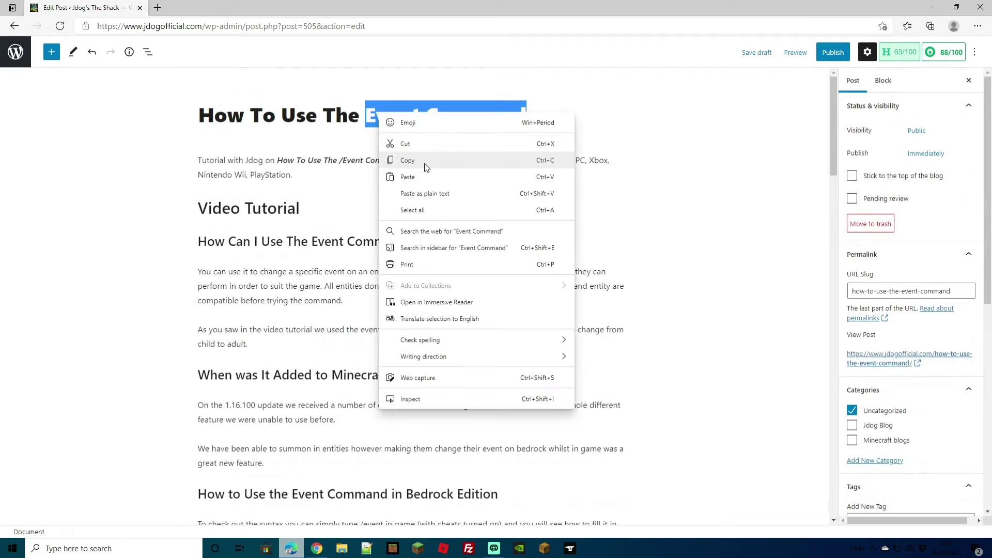
{"action": "left_click", "coordinate": [423, 160]}
{"action": "scroll", "coordinate": [480, 207], "scroll_direction": "down", "scroll_amount": 6}
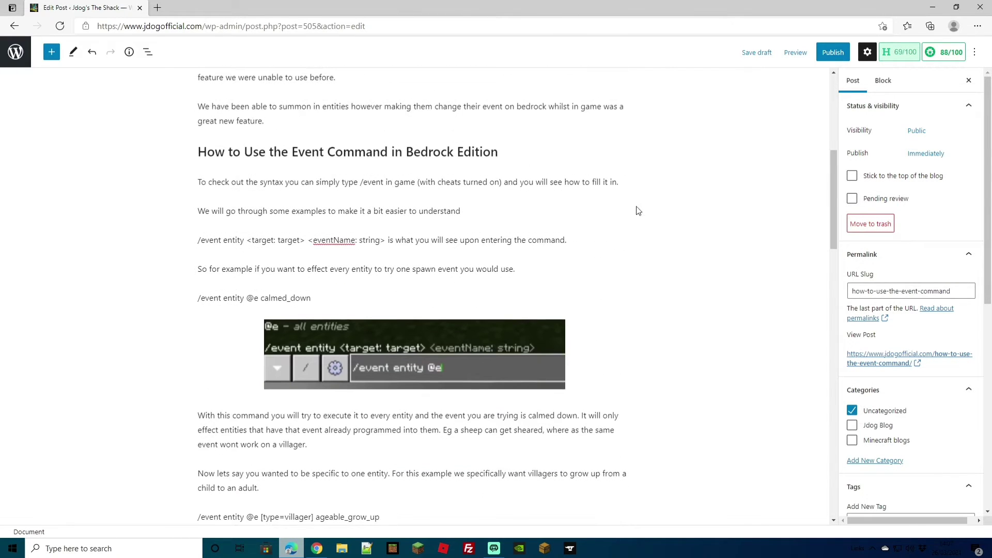
{"action": "left_click", "coordinate": [505, 361]}
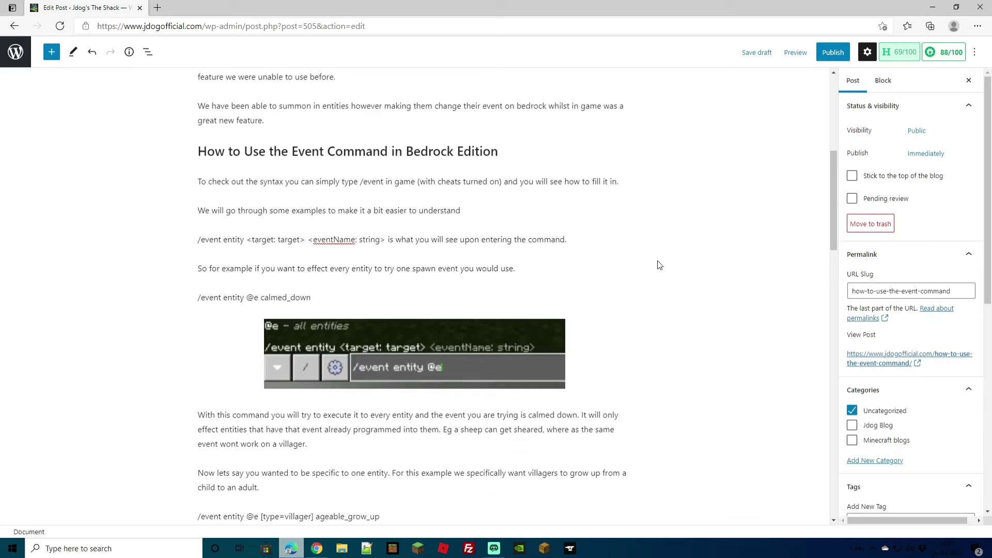
{"action": "scroll", "coordinate": [581, 262], "scroll_direction": "up", "scroll_amount": 3}
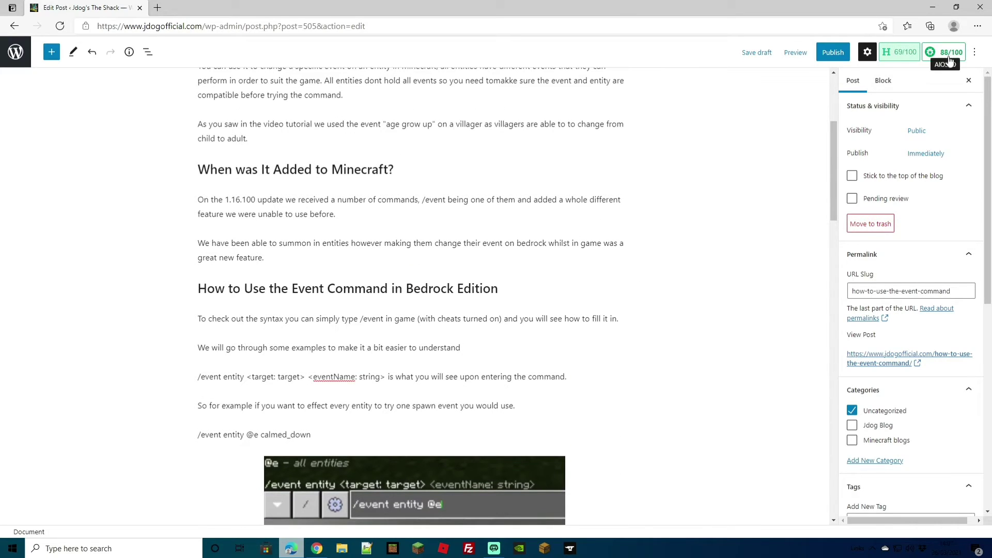
- Open the Free Minecraft Skins Download post in a duplicated tab, then return to the Event Command draft
{"action": "scroll", "coordinate": [667, 275], "scroll_direction": "up", "scroll_amount": 5}
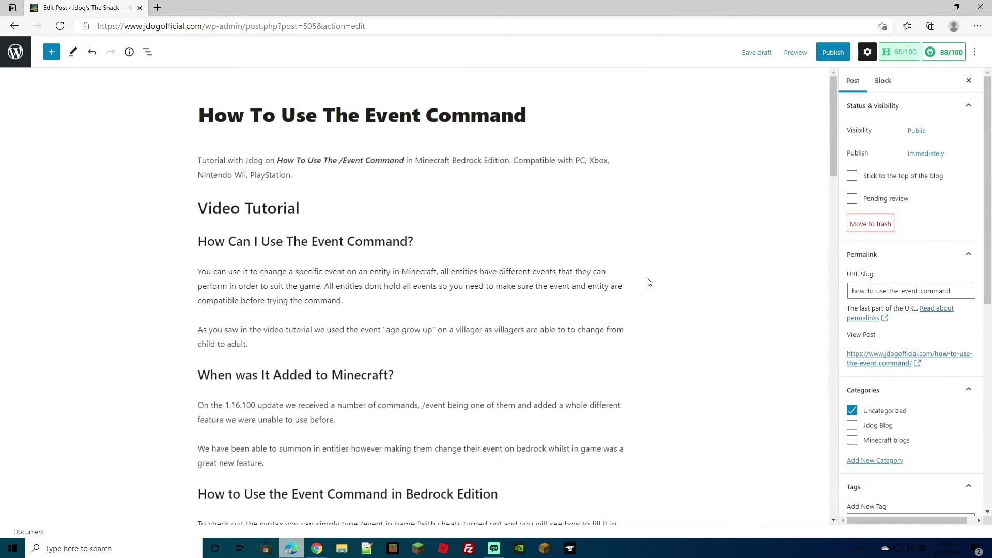
{"action": "right_click", "coordinate": [90, 11]}
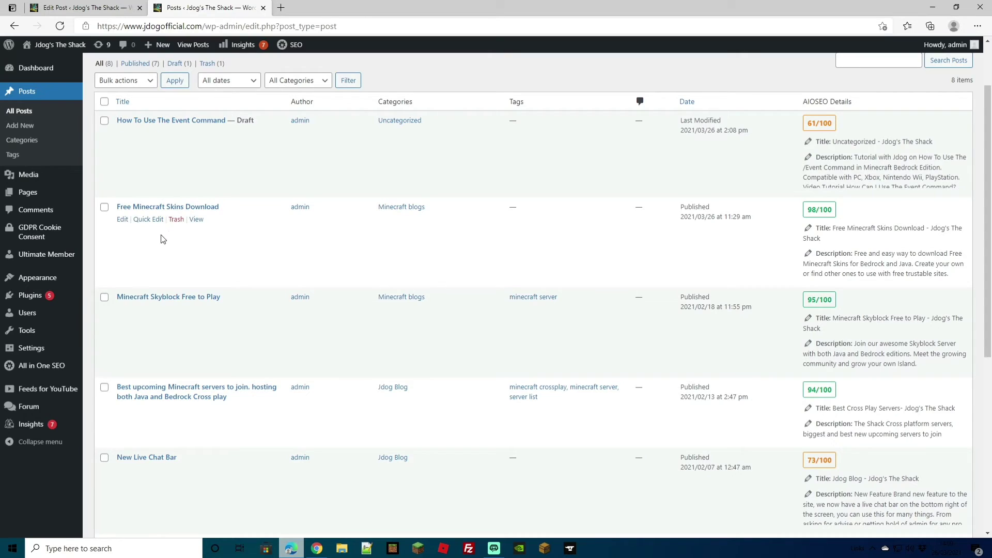
{"action": "left_click", "coordinate": [168, 206]}
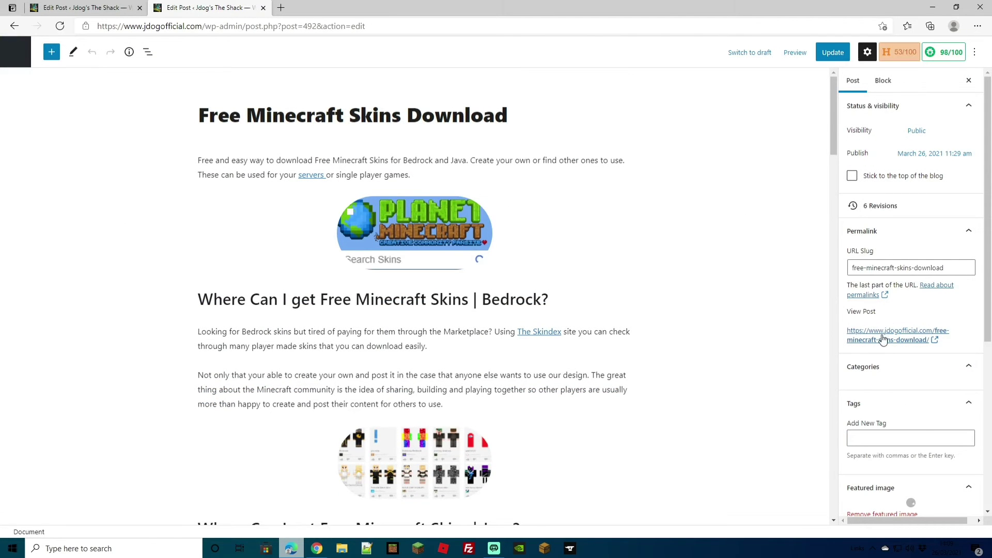
{"action": "key", "text": "ctrl+shift+Tab"}
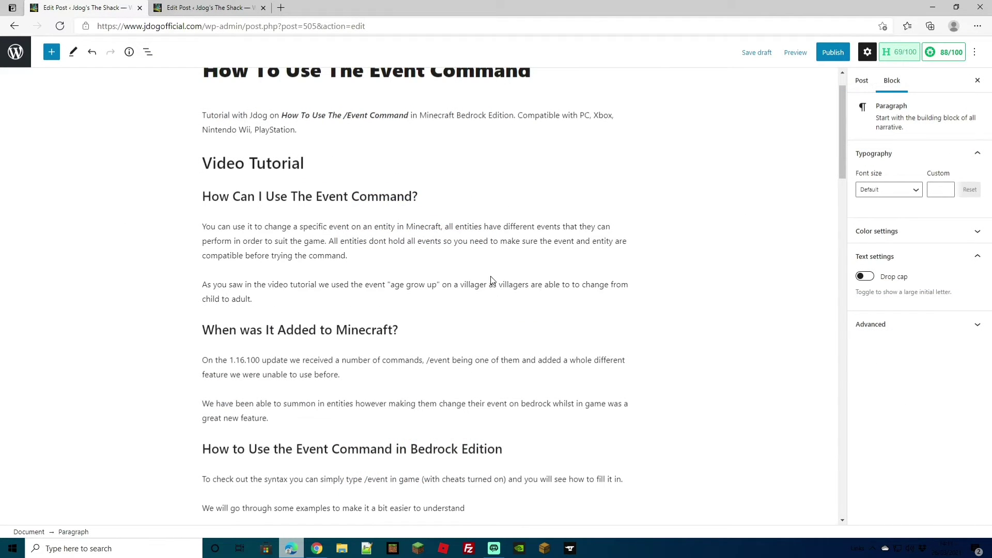
- Link the 'How to Get Free Minecraft Skins' heading to the skins post, opening in a new tab
{"action": "scroll", "coordinate": [517, 279], "scroll_direction": "down", "scroll_amount": 7}
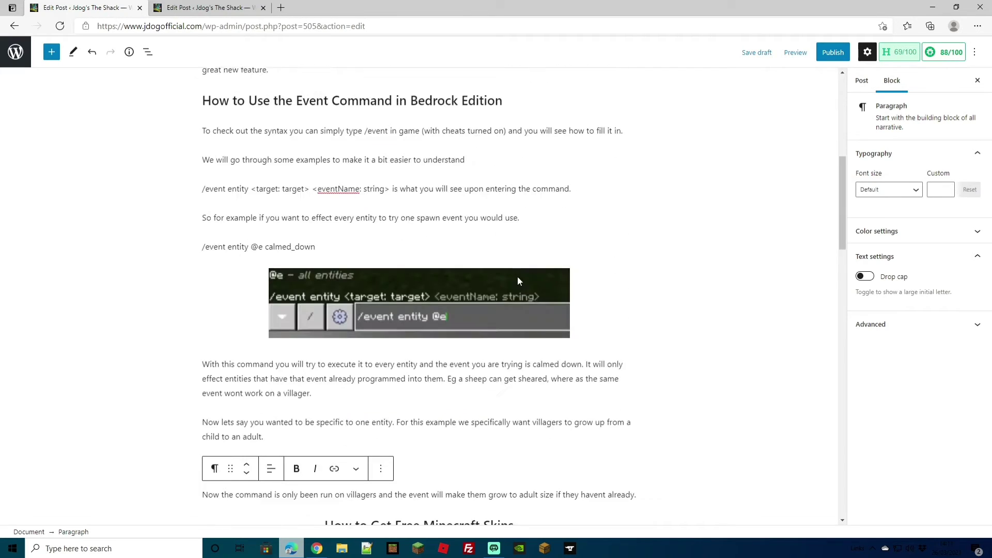
{"action": "scroll", "coordinate": [517, 276], "scroll_direction": "down", "scroll_amount": 7}
{"action": "scroll", "coordinate": [518, 304], "scroll_direction": "up", "scroll_amount": 3}
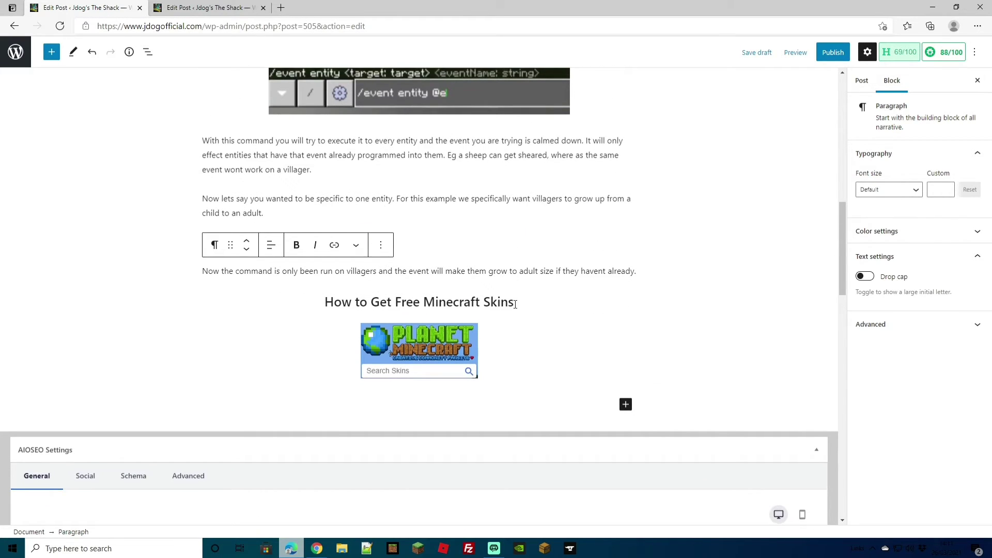
{"action": "left_click_drag", "start_coordinate": [514, 304], "coordinate": [359, 304]}
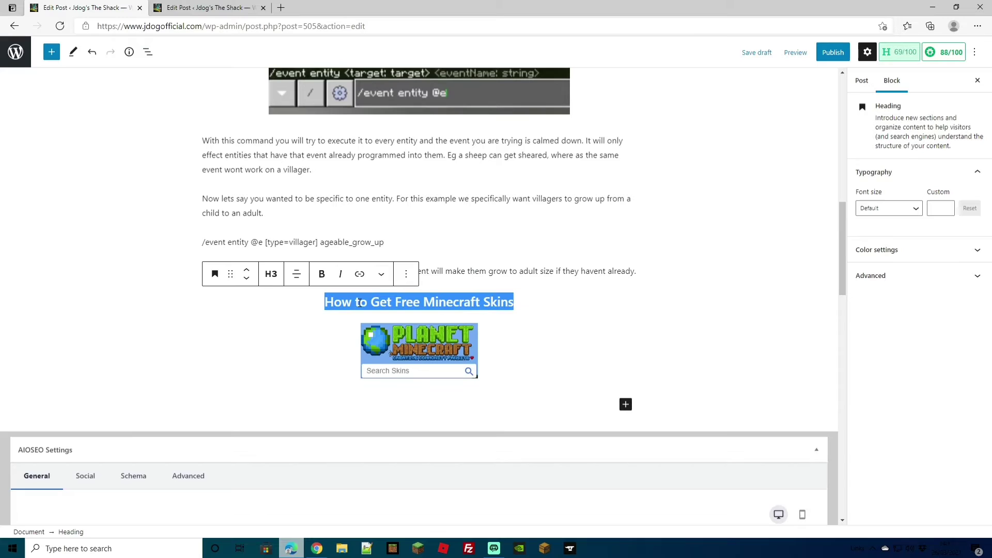
{"action": "left_click", "coordinate": [360, 274]}
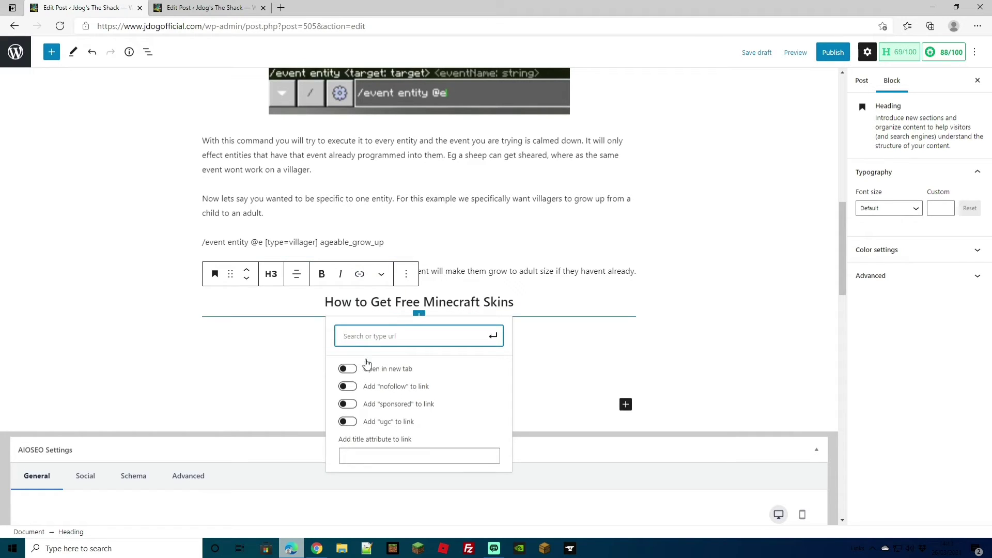
{"action": "right_click", "coordinate": [381, 333]}
{"action": "left_click", "coordinate": [408, 126]}
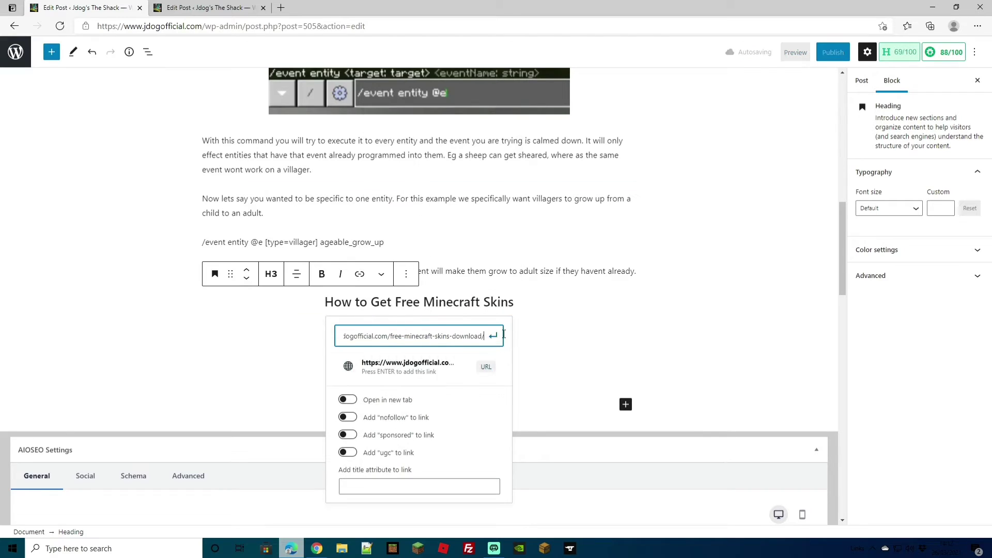
{"action": "left_click", "coordinate": [347, 400]}
{"action": "left_click", "coordinate": [481, 348]}
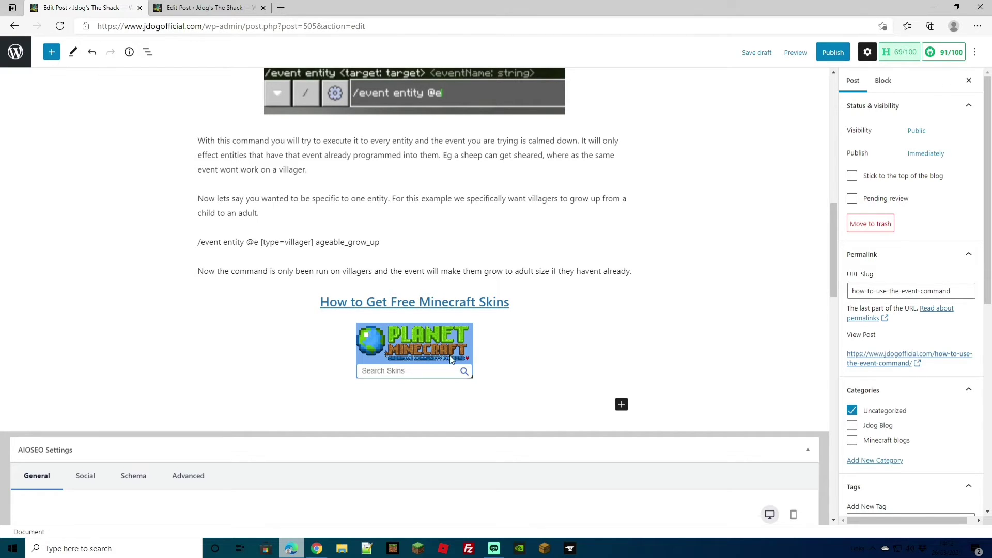
- Copy the Planet Minecraft site address from its tab
{"action": "left_click", "coordinate": [281, 7]}
{"action": "right_click", "coordinate": [172, 26]}
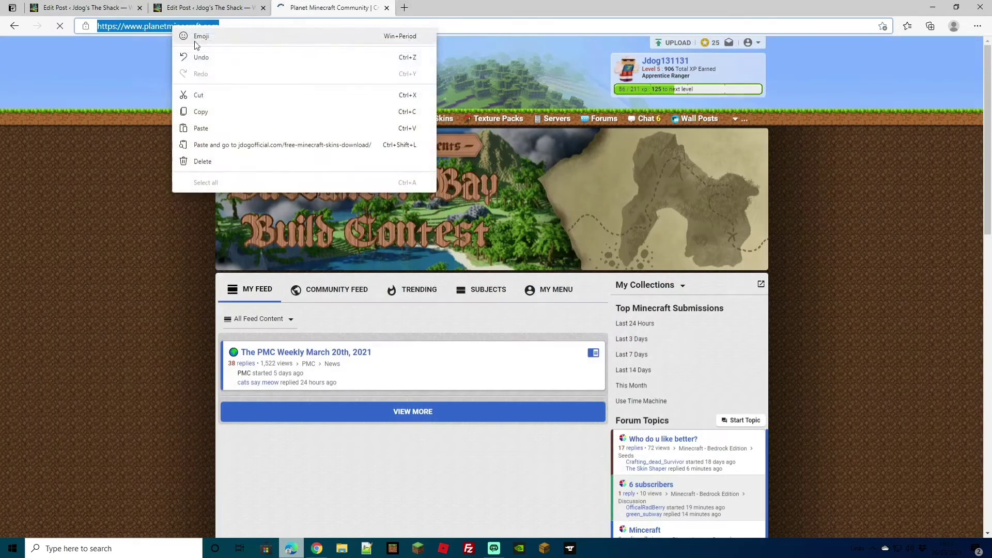
{"action": "left_click", "coordinate": [207, 109]}
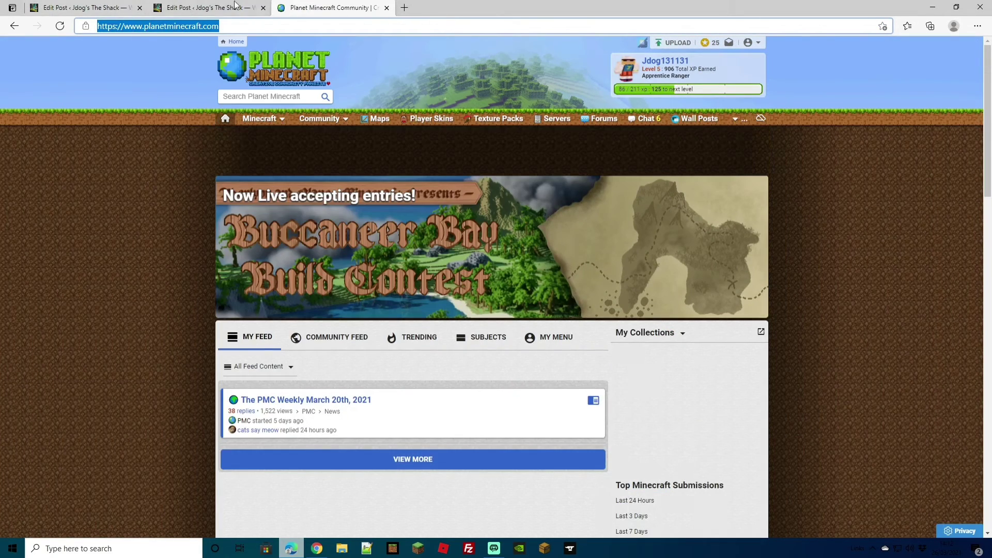
{"action": "left_click", "coordinate": [103, 8]}
- Link the Planet Minecraft image to planetminecraft.com, opening in a new tab
{"action": "left_click", "coordinate": [403, 336]}
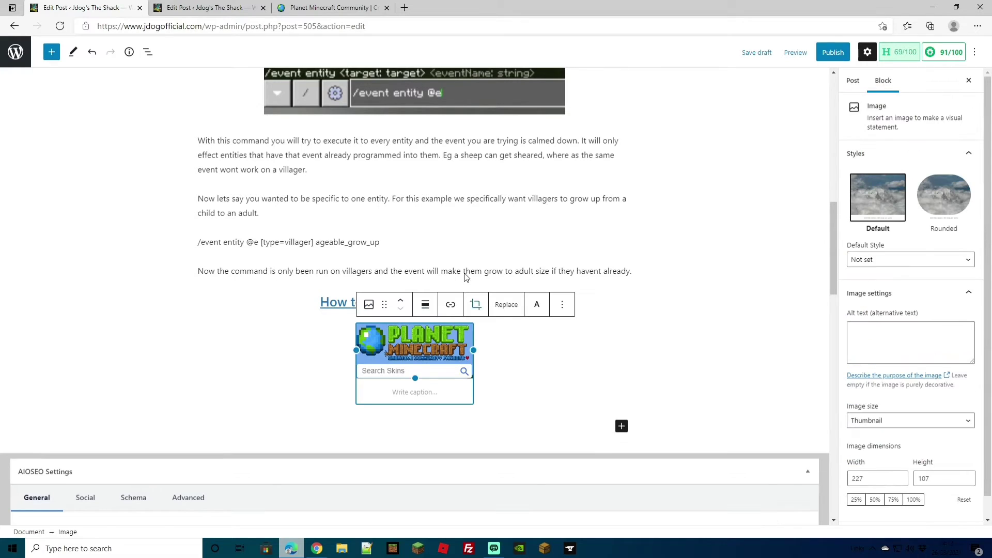
{"action": "left_click", "coordinate": [452, 306]}
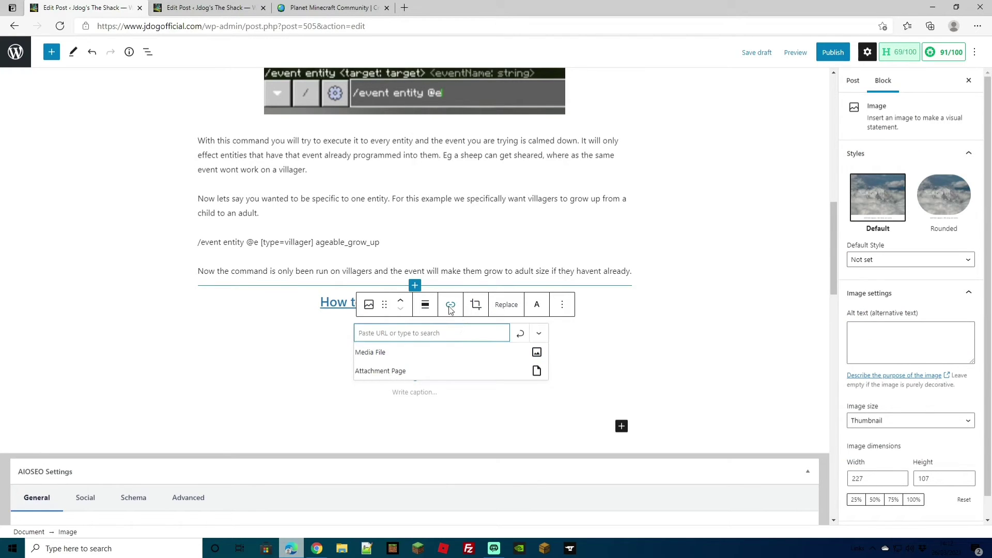
{"action": "right_click", "coordinate": [416, 333]}
{"action": "left_click", "coordinate": [455, 193]}
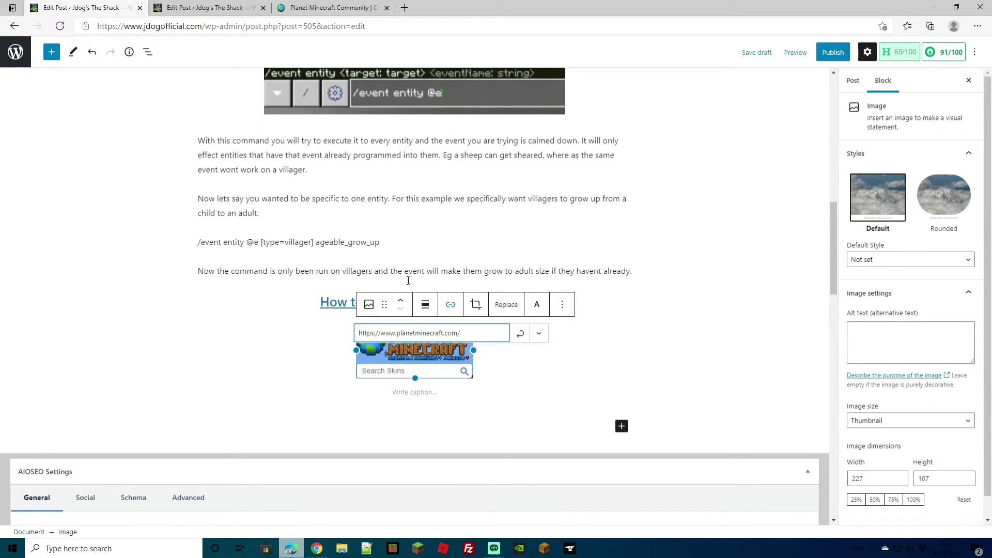
{"action": "left_click", "coordinate": [521, 336]}
{"action": "left_click", "coordinate": [521, 336]}
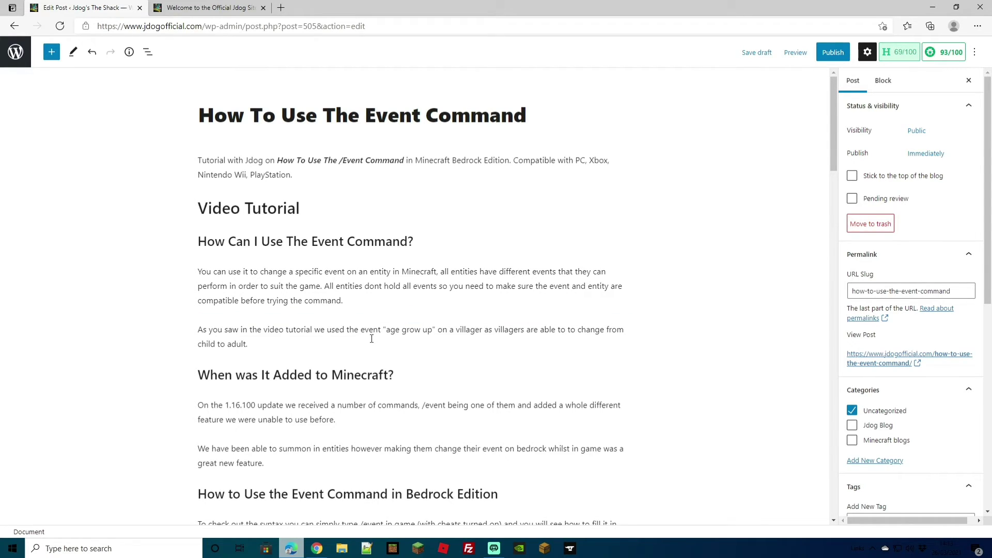
- Link the word 'commands' to the pasted YouTube video URL, set to open in a new tab
{"action": "double_click", "coordinate": [391, 406]}
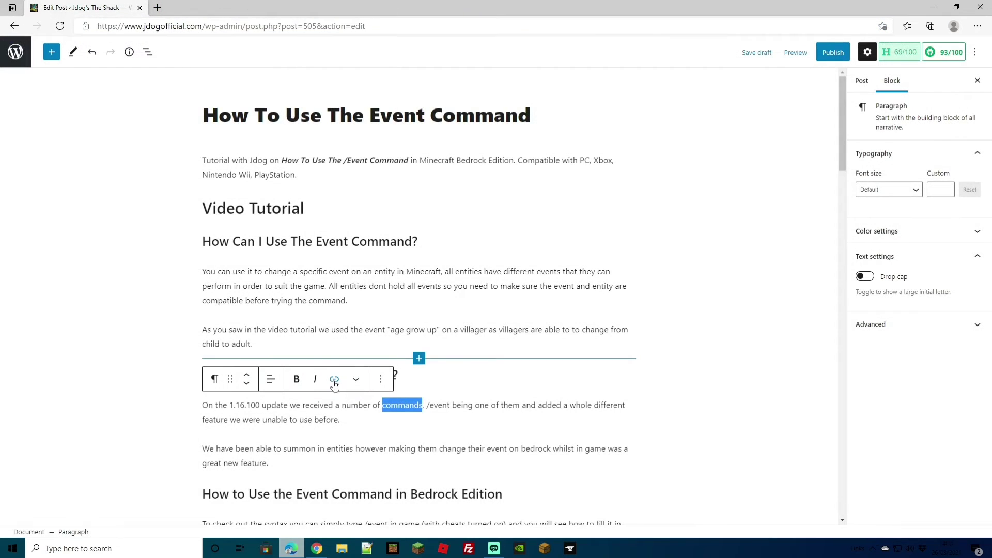
{"action": "left_click", "coordinate": [334, 382]}
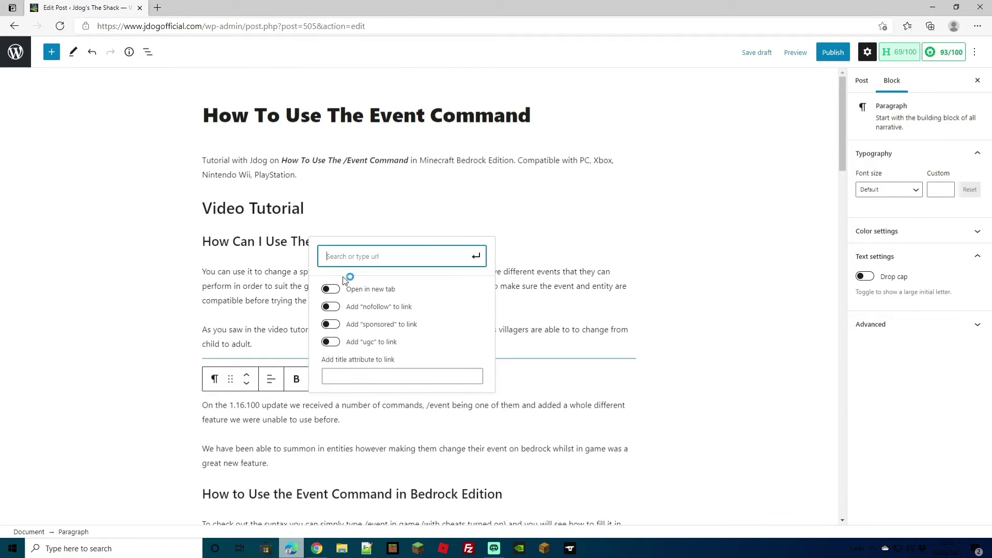
{"action": "right_click", "coordinate": [344, 263]}
{"action": "left_click", "coordinate": [377, 361]}
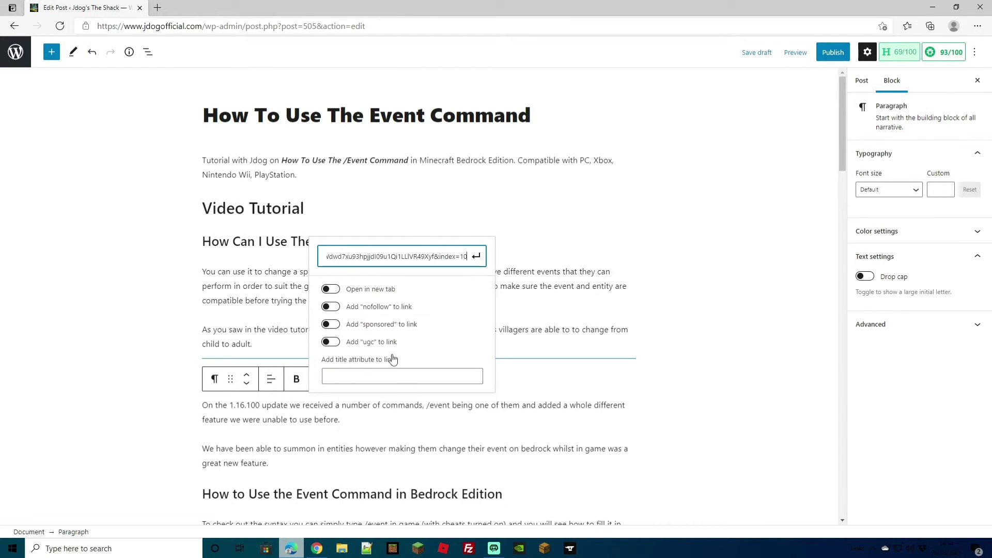
{"action": "left_click", "coordinate": [330, 290]}
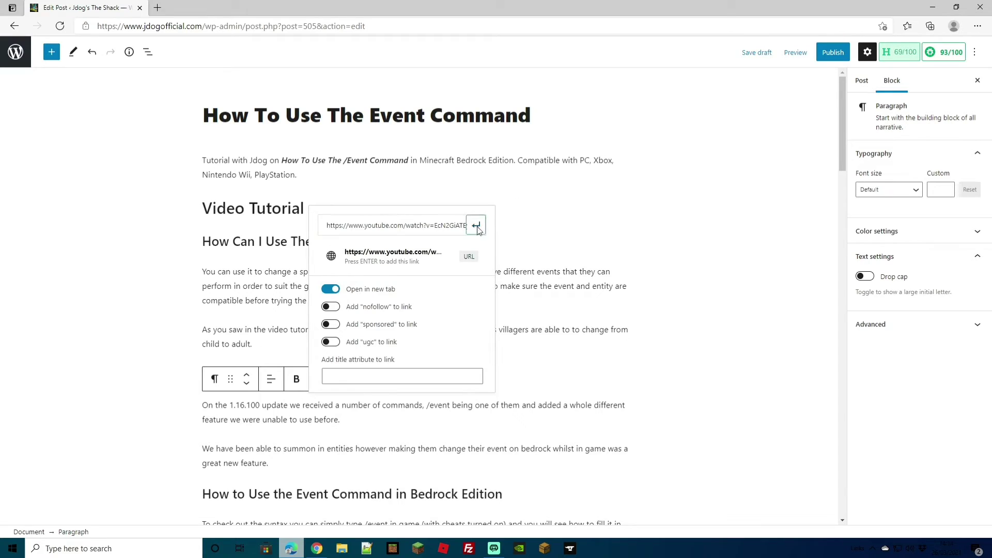
{"action": "left_click", "coordinate": [476, 226]}
{"action": "key", "text": "Up"}
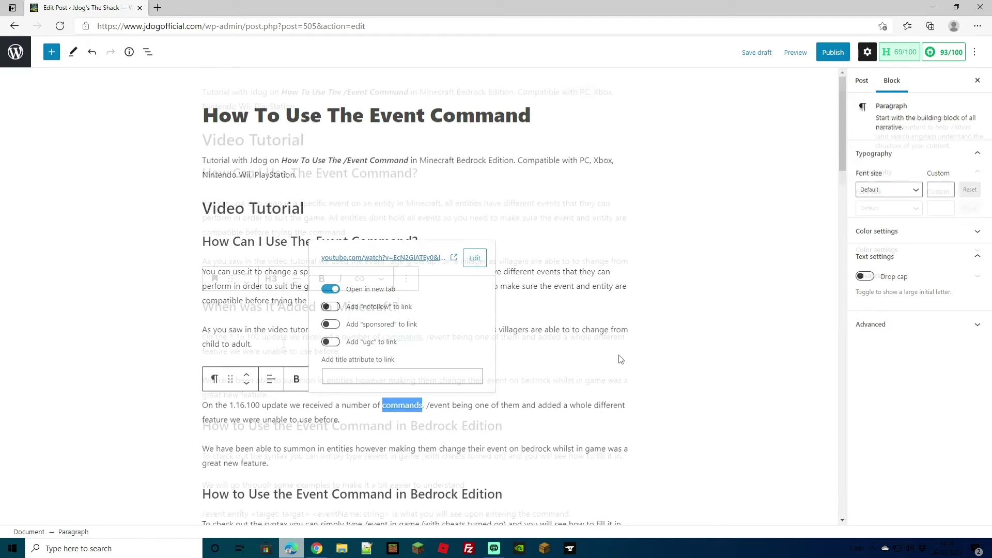
{"action": "scroll", "coordinate": [371, 312], "scroll_direction": "down", "scroll_amount": 1}
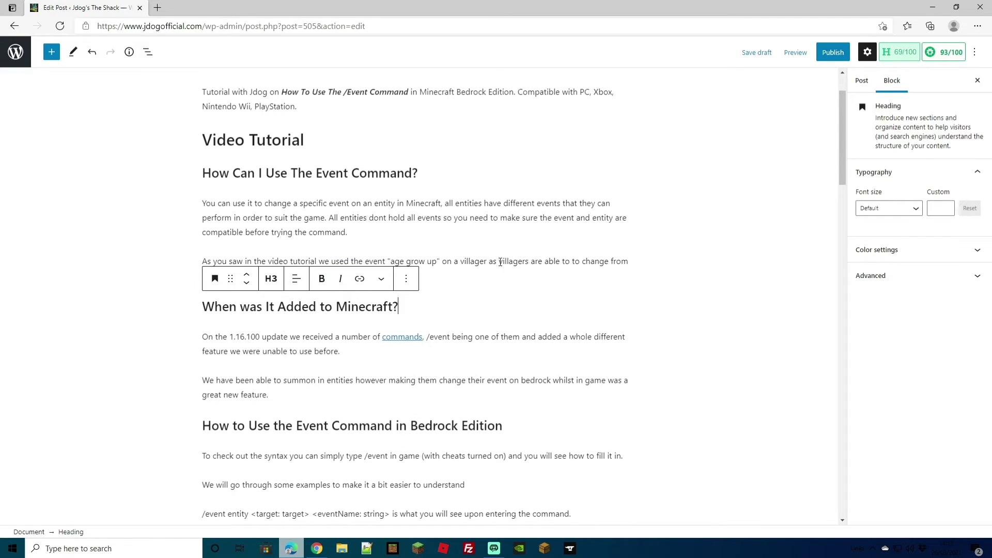
- Save the draft and add an empty Custom HTML block under the Video Tutorial heading
{"action": "key", "text": "ctrl+s"}
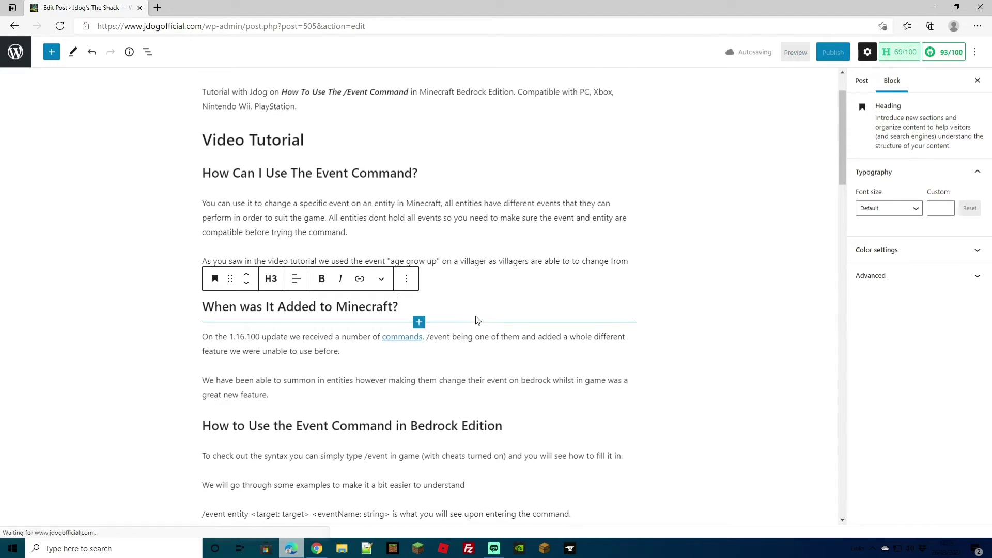
{"action": "scroll", "coordinate": [449, 269], "scroll_direction": "up", "scroll_amount": 1}
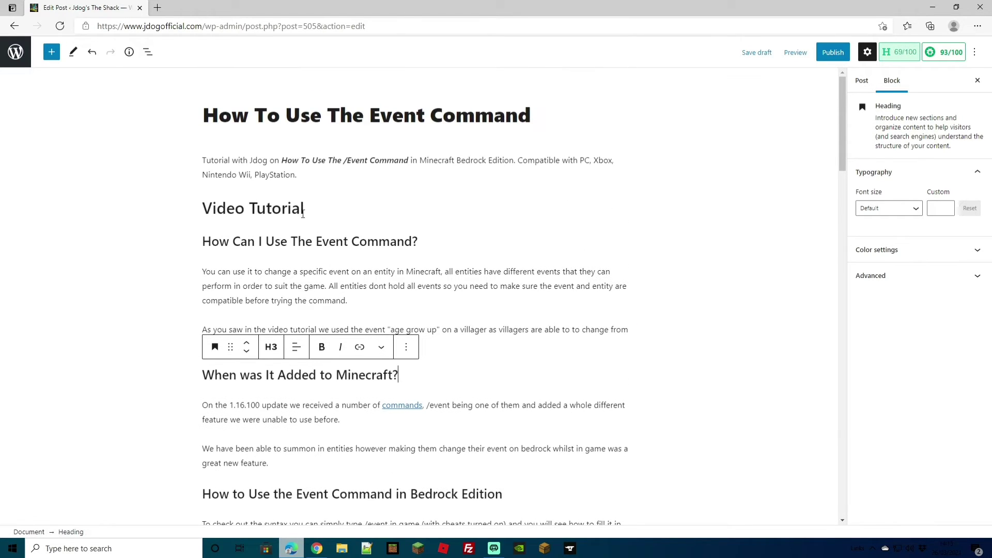
{"action": "left_click", "coordinate": [317, 212]}
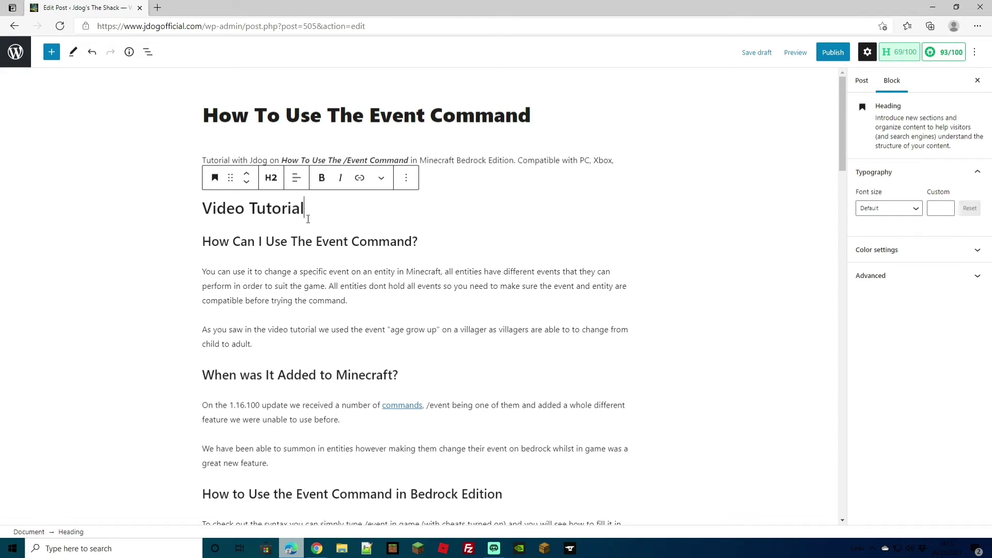
{"action": "key", "text": "Return"}
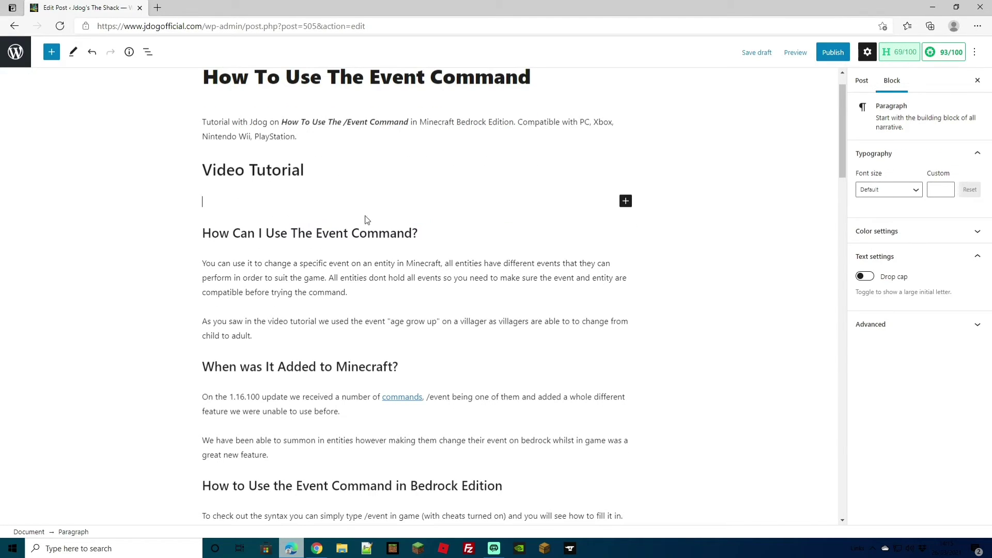
{"action": "left_click", "coordinate": [625, 201]}
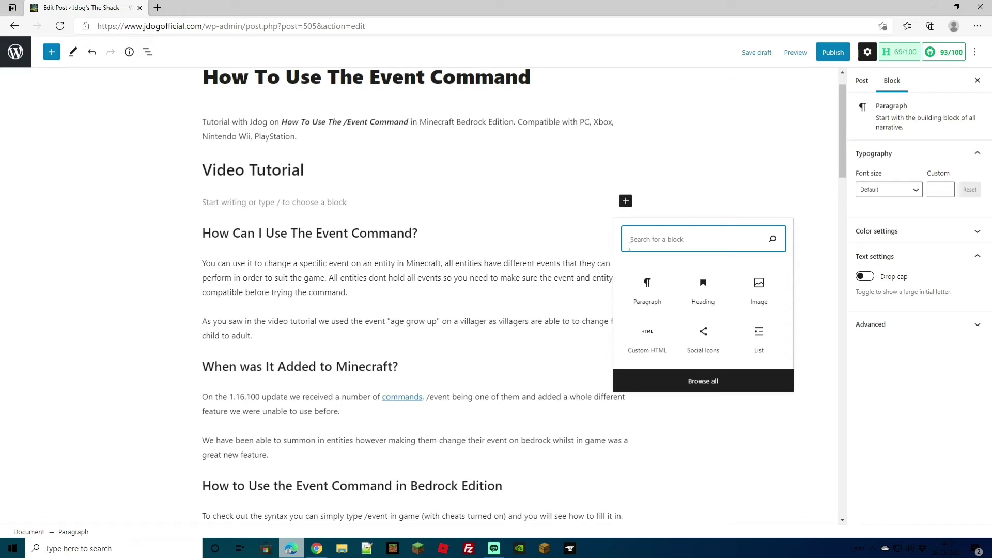
{"action": "left_click", "coordinate": [646, 341]}
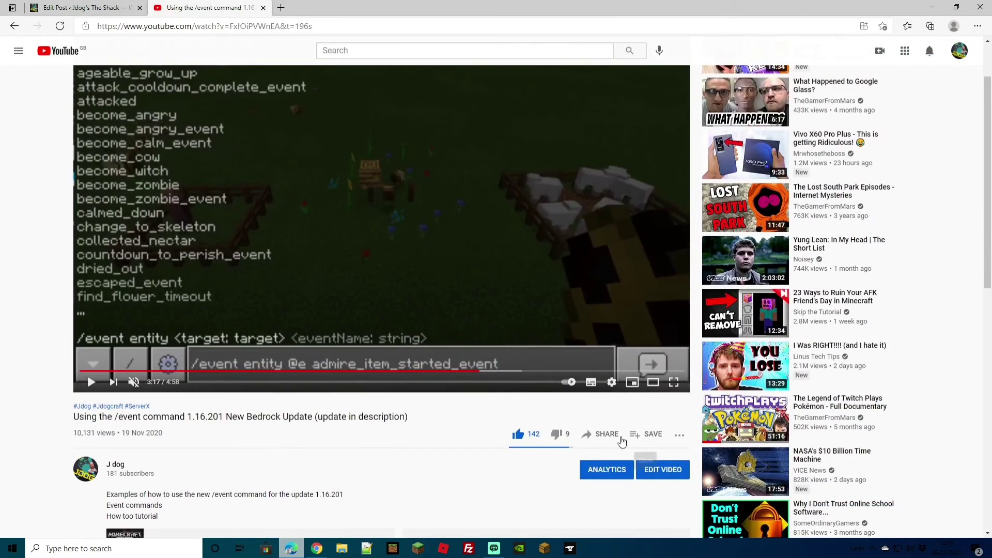
- Copy the tutorial video's embed code from YouTube's Share > Embed options
{"action": "left_click", "coordinate": [605, 436]}
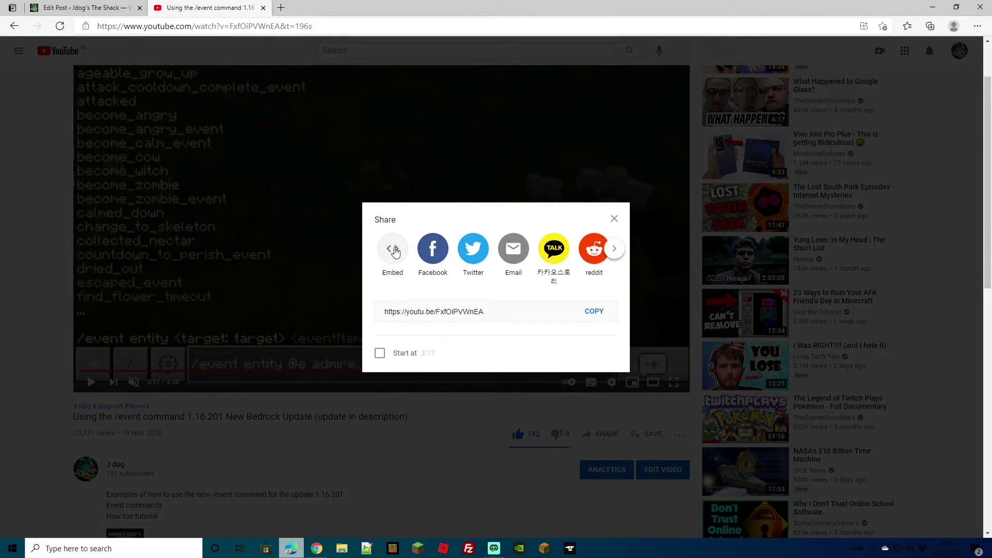
{"action": "left_click", "coordinate": [392, 249]}
{"action": "left_click", "coordinate": [663, 256]}
{"action": "right_click", "coordinate": [664, 254]}
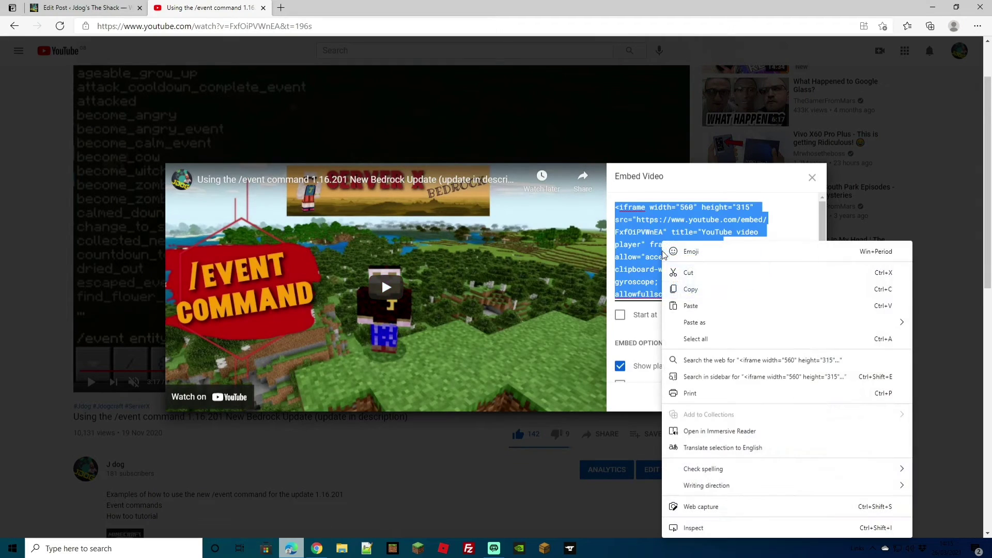
{"action": "left_click", "coordinate": [708, 290]}
{"action": "left_click", "coordinate": [115, 9]}
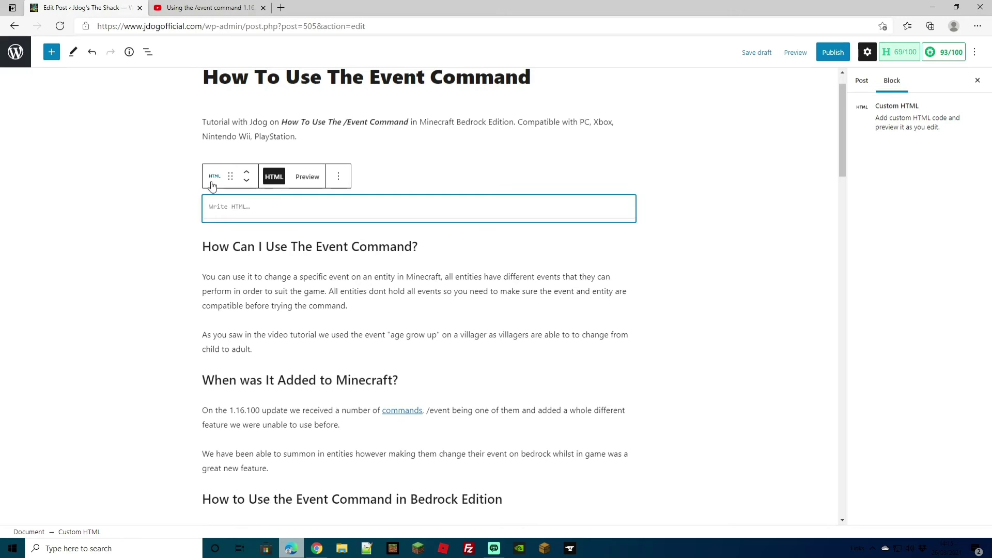
{"action": "left_click", "coordinate": [264, 8]}
- Paste the embed code into the HTML block and check the video in a new-tab post preview
{"action": "right_click", "coordinate": [224, 211]}
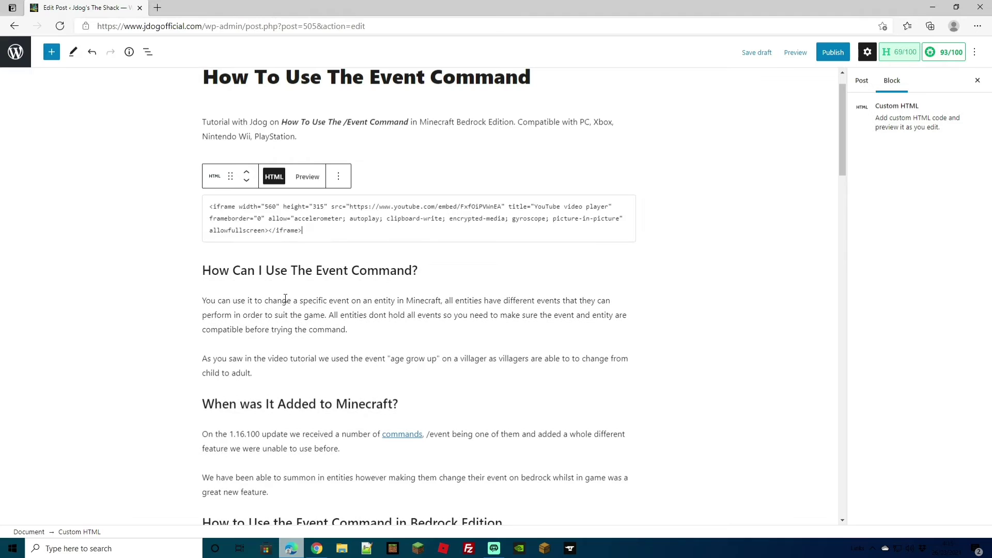
{"action": "left_click", "coordinate": [307, 178]}
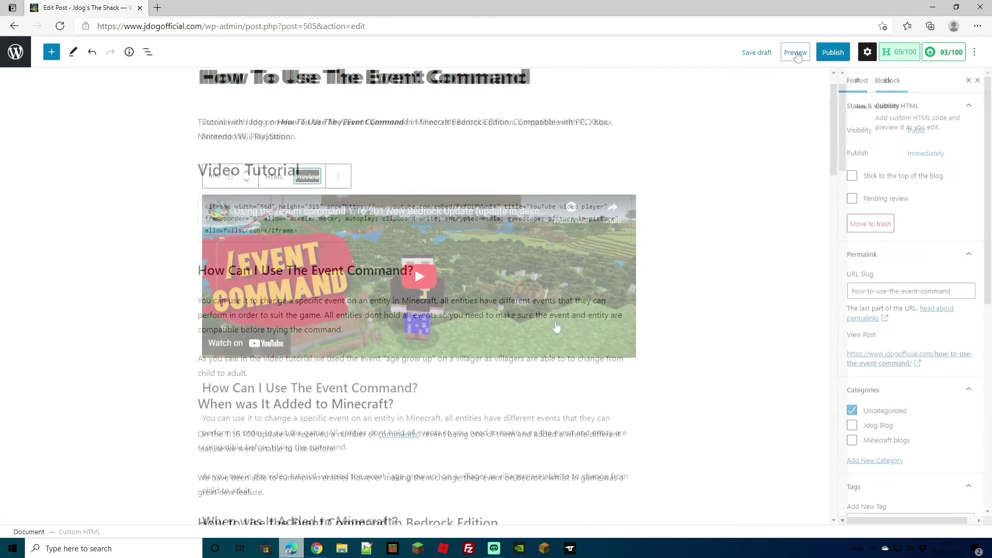
{"action": "left_click", "coordinate": [796, 53]}
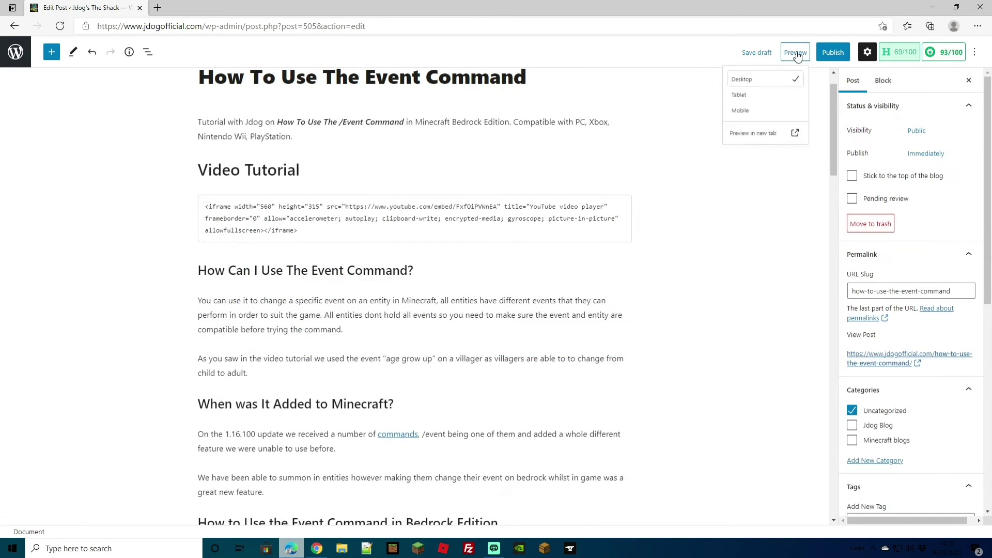
{"action": "left_click", "coordinate": [740, 133]}
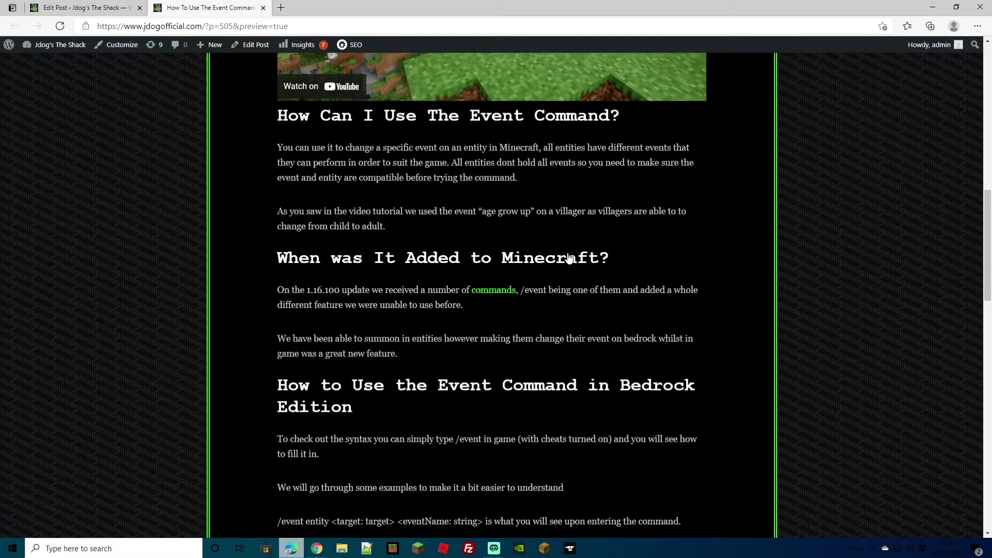
{"action": "scroll", "coordinate": [571, 257], "scroll_direction": "up", "scroll_amount": 6}
{"action": "scroll", "coordinate": [572, 256], "scroll_direction": "up", "scroll_amount": 3}
{"action": "key", "text": "ctrl+w"}
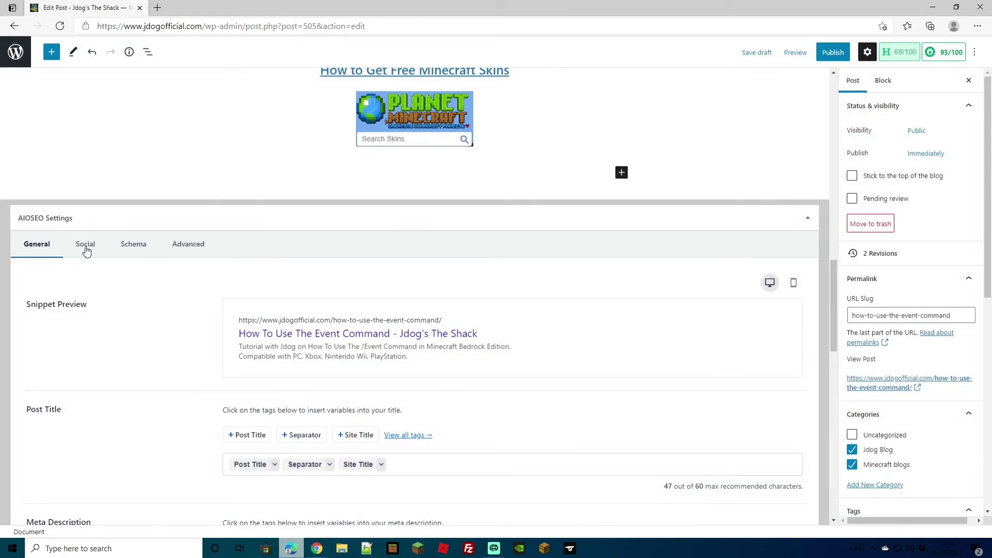
- Copy the post's meta description text for reuse in the social fields
{"action": "left_click", "coordinate": [85, 244]}
{"action": "scroll", "coordinate": [217, 303], "scroll_direction": "down", "scroll_amount": 5}
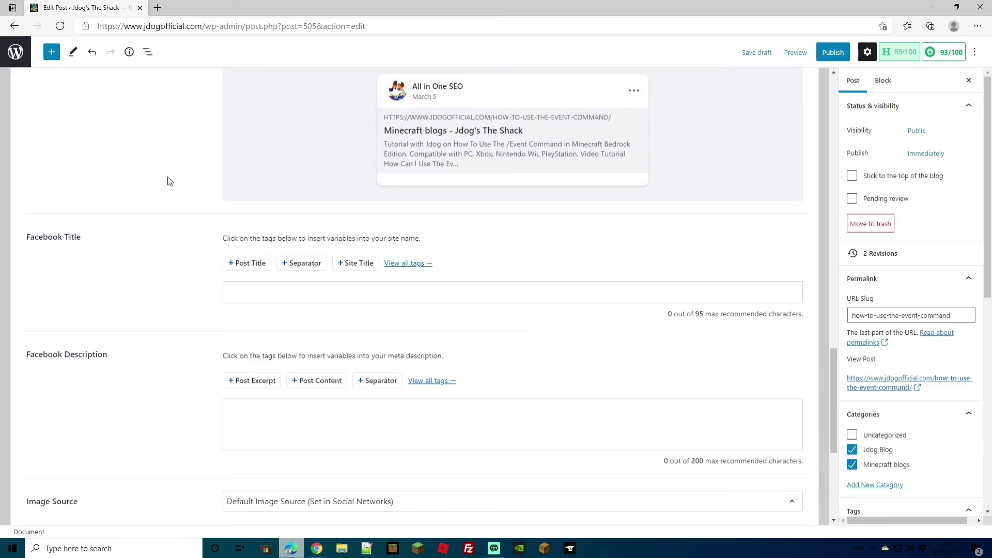
{"action": "scroll", "coordinate": [166, 181], "scroll_direction": "up", "scroll_amount": 3}
{"action": "right_click", "coordinate": [251, 231]}
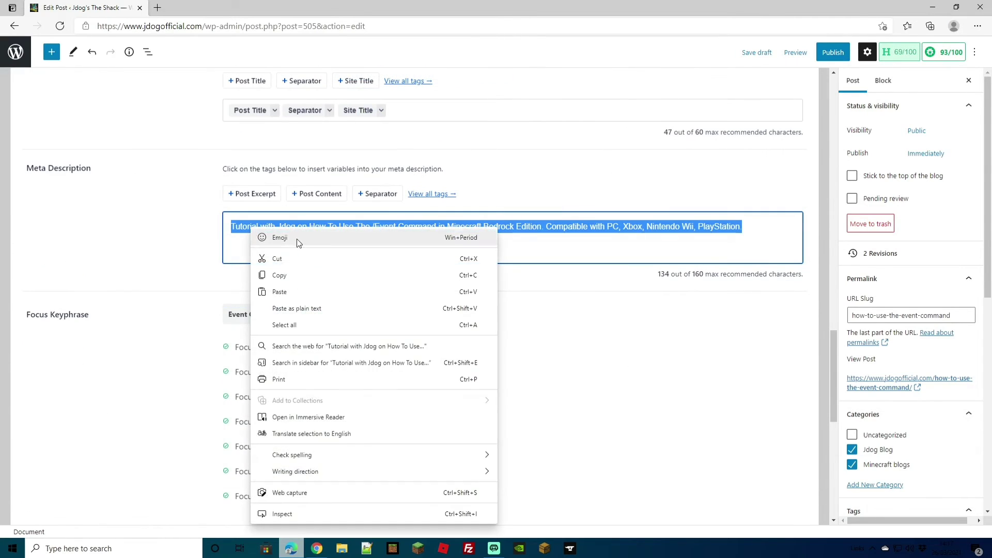
{"action": "left_click", "coordinate": [287, 275]}
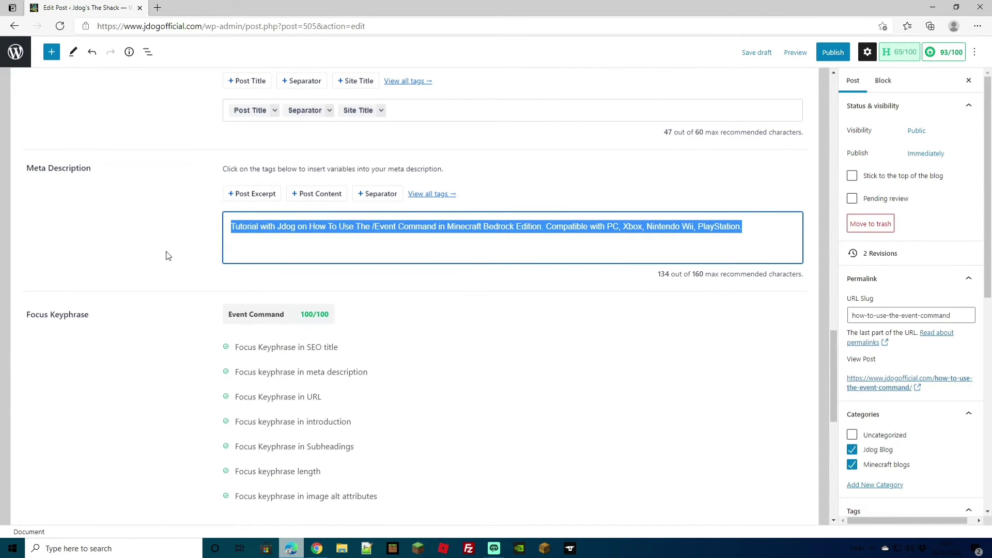
- Set the Facebook Title to Post Title, Separator, Site Title and paste the meta description as Facebook Description
{"action": "scroll", "coordinate": [181, 266], "scroll_direction": "up", "scroll_amount": 5}
{"action": "scroll", "coordinate": [191, 250], "scroll_direction": "up", "scroll_amount": 2}
{"action": "left_click", "coordinate": [86, 300]}
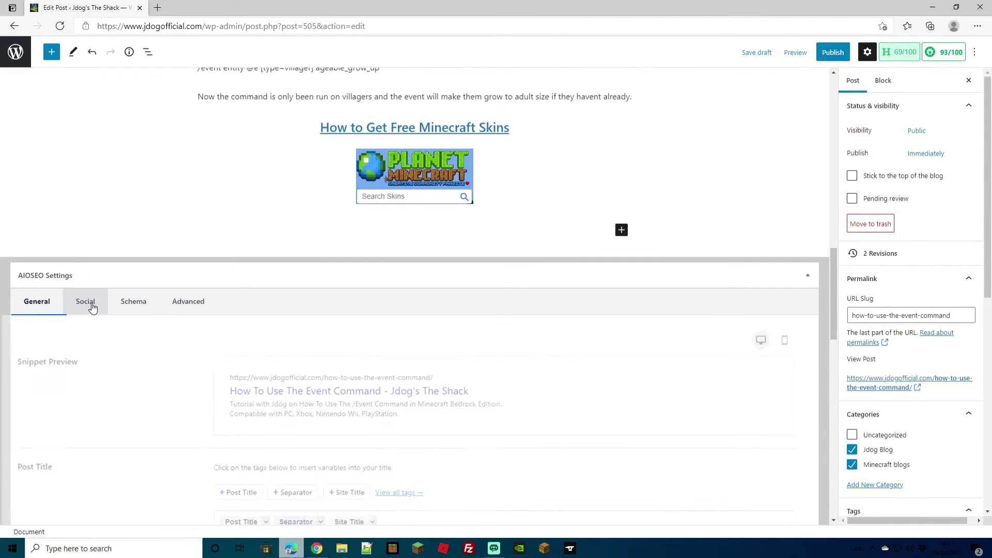
{"action": "scroll", "coordinate": [243, 412], "scroll_direction": "down", "scroll_amount": 5}
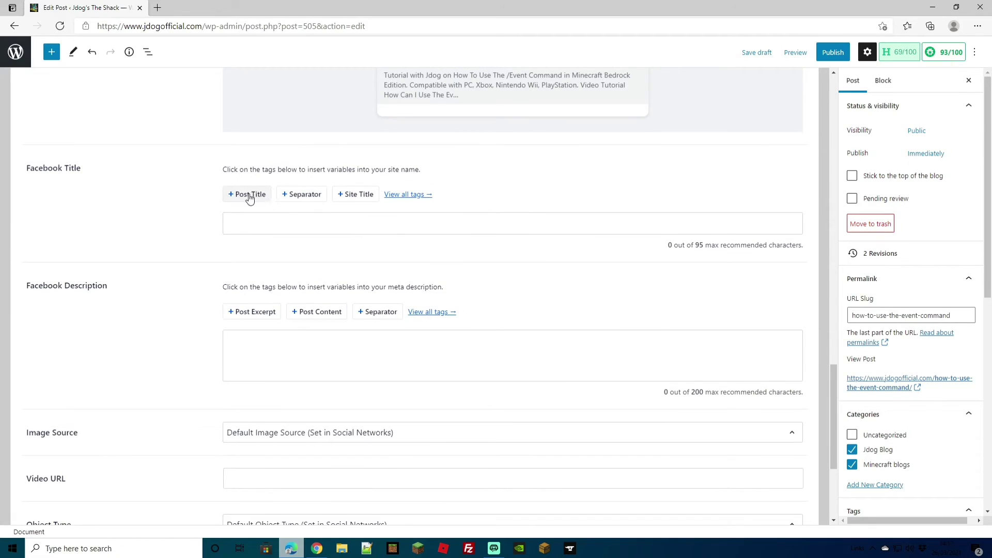
{"action": "left_click", "coordinate": [249, 195]}
{"action": "left_click", "coordinate": [300, 197]}
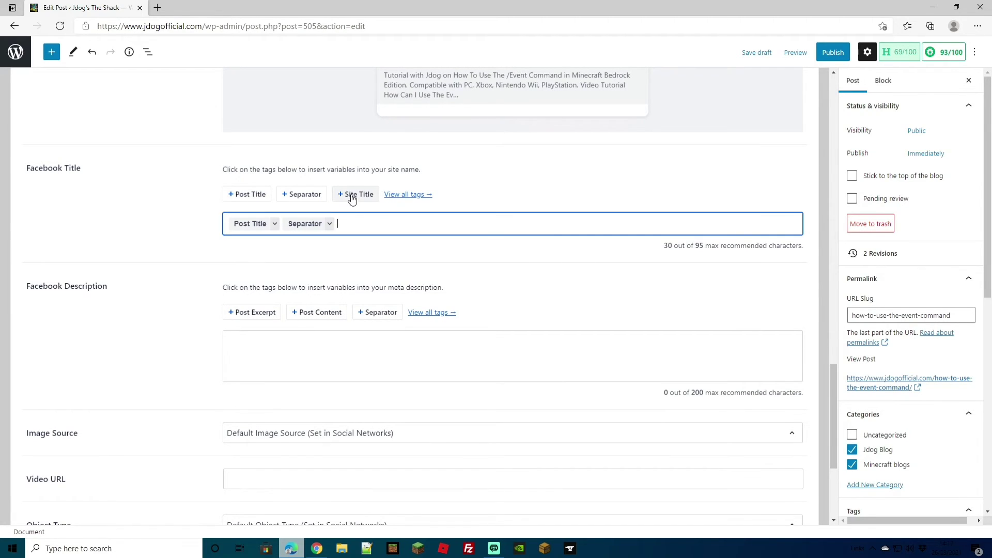
{"action": "left_click", "coordinate": [355, 195]}
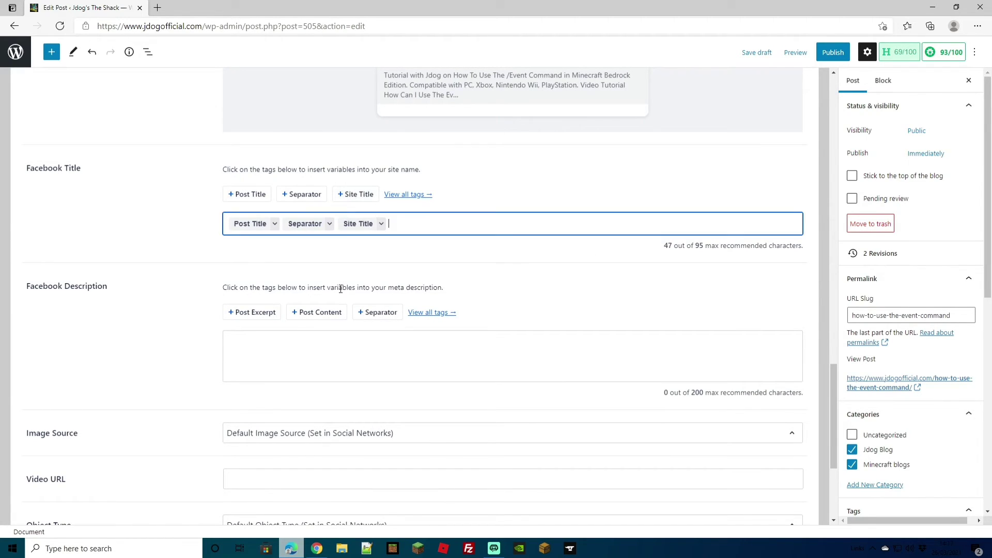
{"action": "left_click", "coordinate": [411, 195]}
{"action": "scroll", "coordinate": [462, 303], "scroll_direction": "down", "scroll_amount": 5}
{"action": "left_click", "coordinate": [120, 251]}
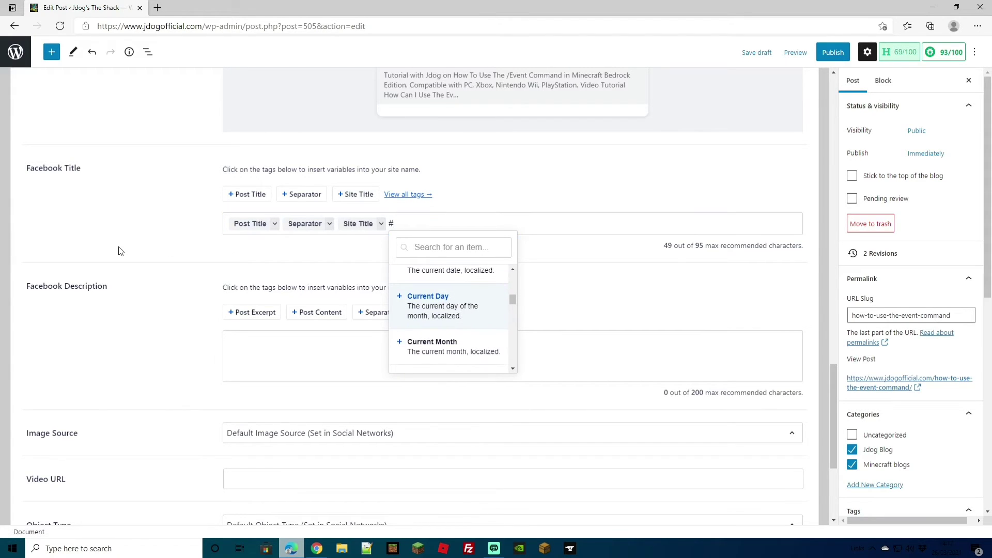
{"action": "right_click", "coordinate": [292, 344]}
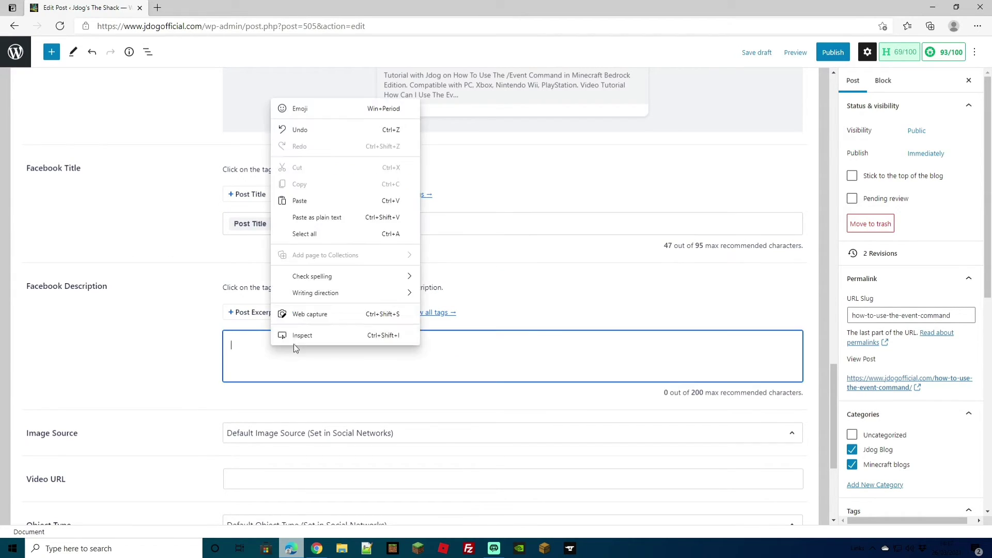
{"action": "left_click", "coordinate": [300, 201]}
- Set the Twitter Title to Post Title, Separator, Site Title and paste the meta description as Twitter Description
{"action": "scroll", "coordinate": [336, 308], "scroll_direction": "down", "scroll_amount": 4}
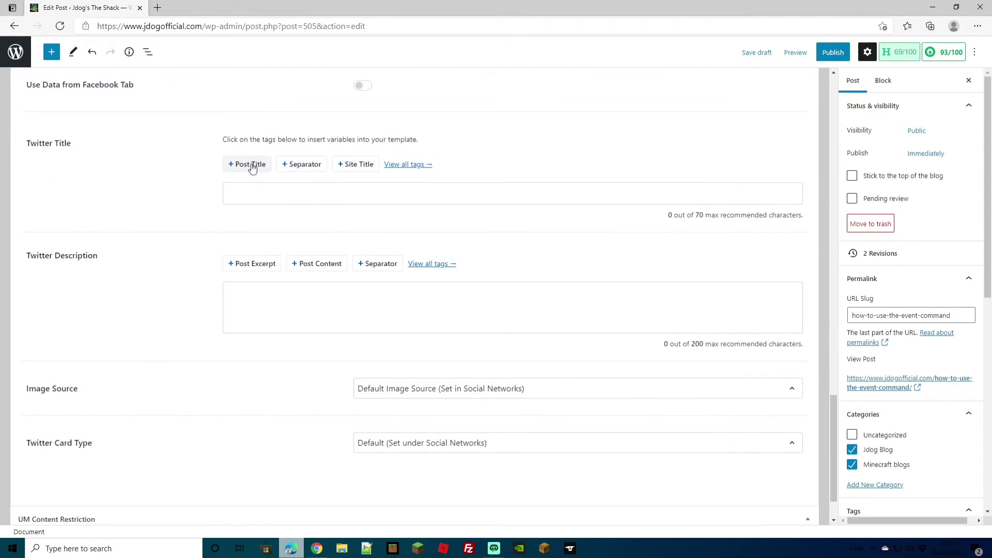
{"action": "left_click", "coordinate": [251, 164]}
{"action": "left_click", "coordinate": [301, 164]}
{"action": "left_click", "coordinate": [356, 164]}
{"action": "right_click", "coordinate": [278, 316]}
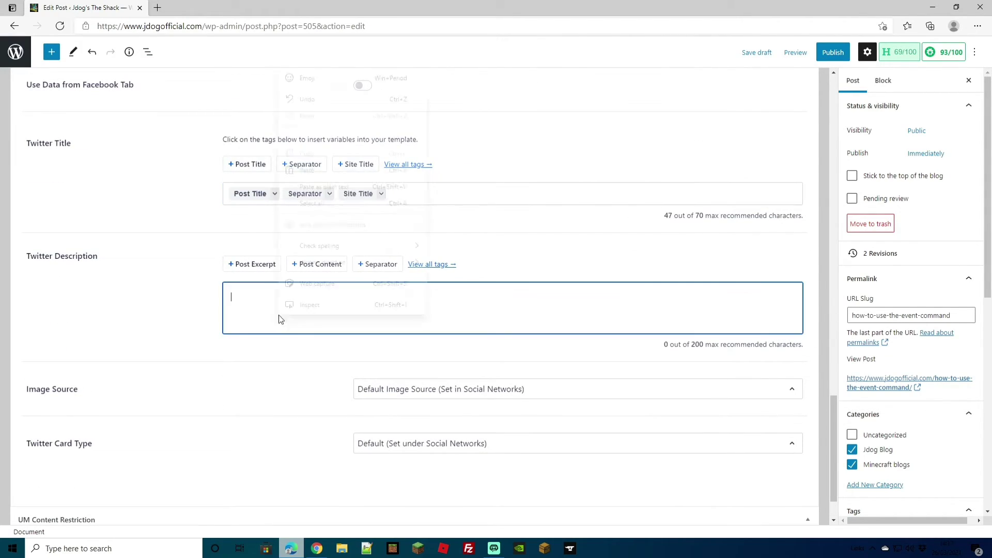
{"action": "left_click", "coordinate": [343, 173]}
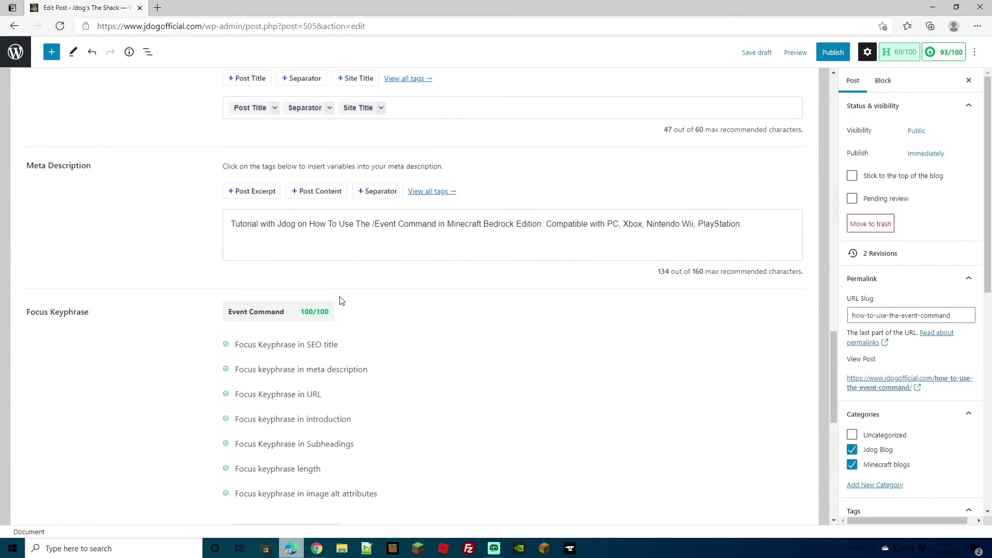
{"action": "scroll", "coordinate": [343, 303], "scroll_direction": "down", "scroll_amount": 1}
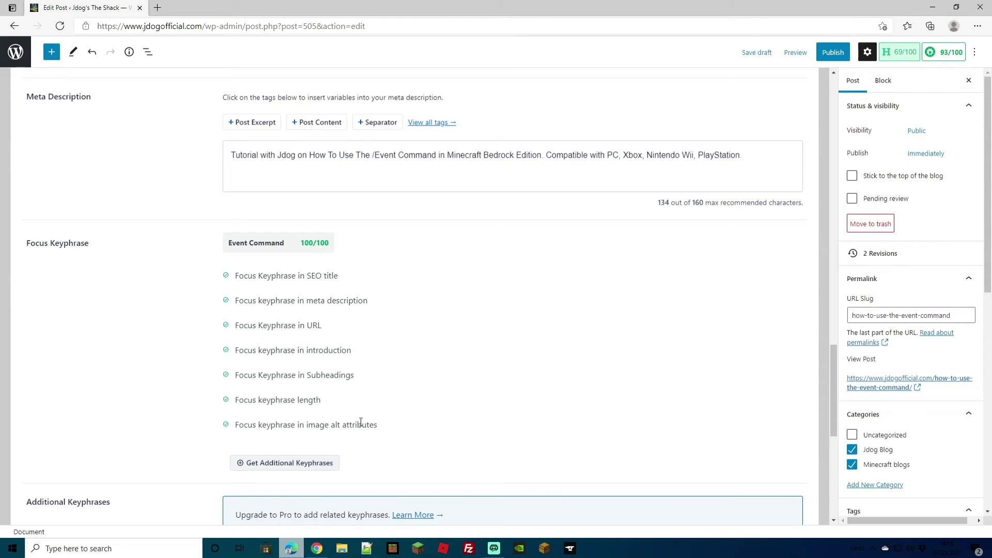
{"action": "scroll", "coordinate": [456, 388], "scroll_direction": "down", "scroll_amount": 8}
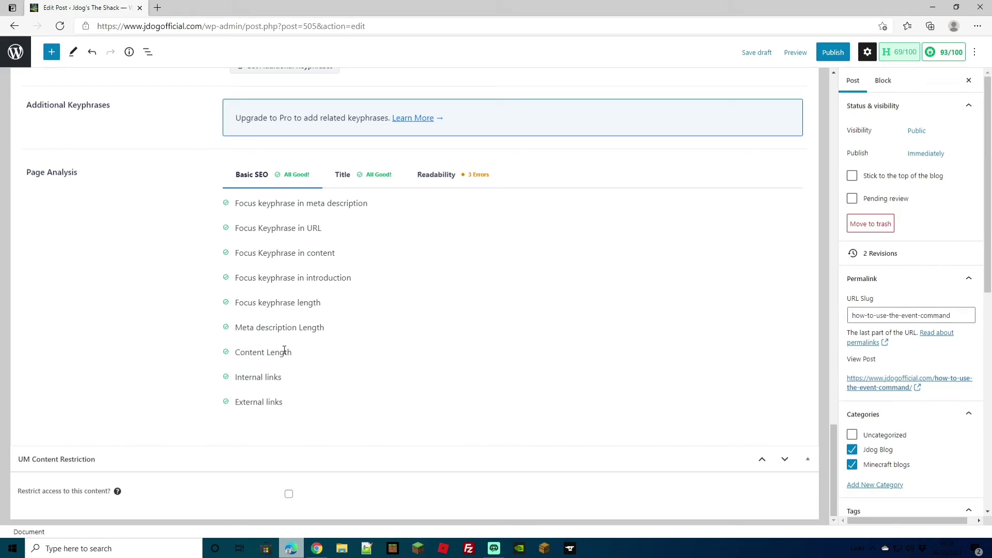
{"action": "left_click", "coordinate": [365, 181]}
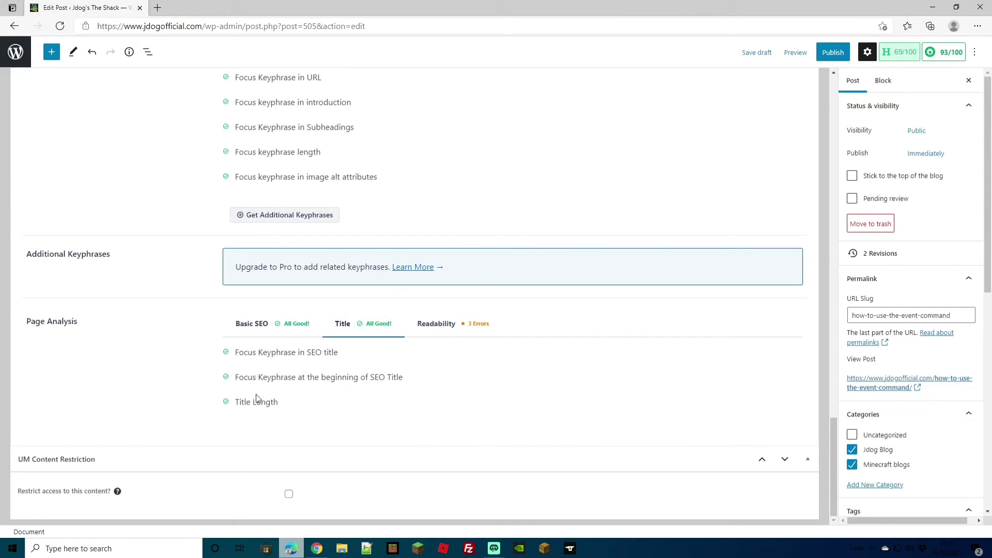
{"action": "left_click", "coordinate": [449, 330]}
{"action": "scroll", "coordinate": [463, 461], "scroll_direction": "down", "scroll_amount": 3}
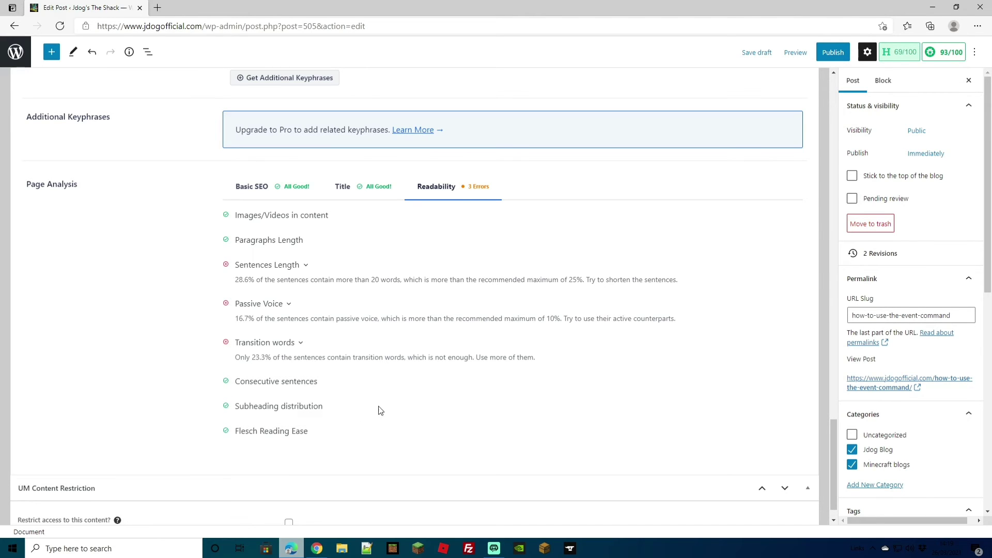
- Split the long sentence by changing 'Minecraft all' to 'Minecraft. All'
{"action": "scroll", "coordinate": [356, 406], "scroll_direction": "up", "scroll_amount": 20}
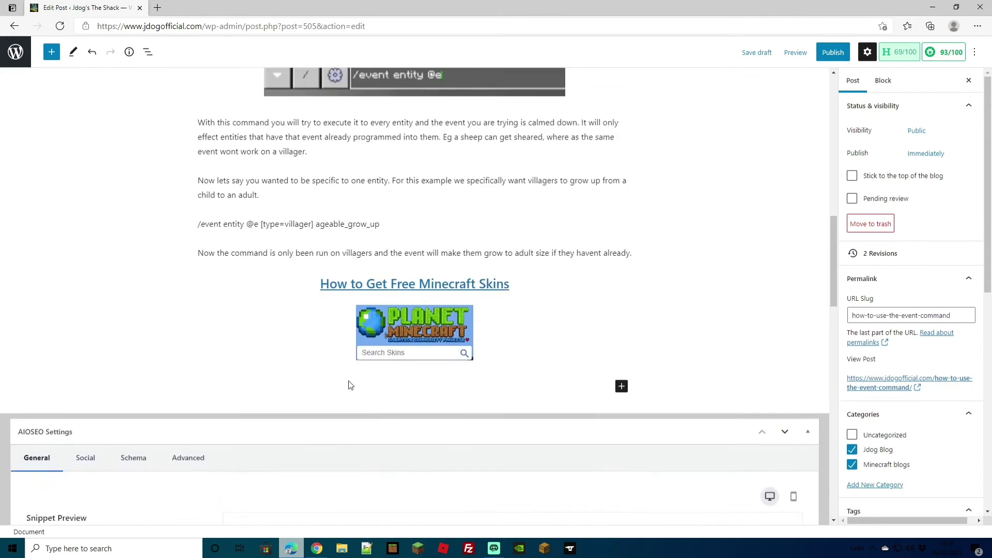
{"action": "scroll", "coordinate": [353, 374], "scroll_direction": "up", "scroll_amount": 3}
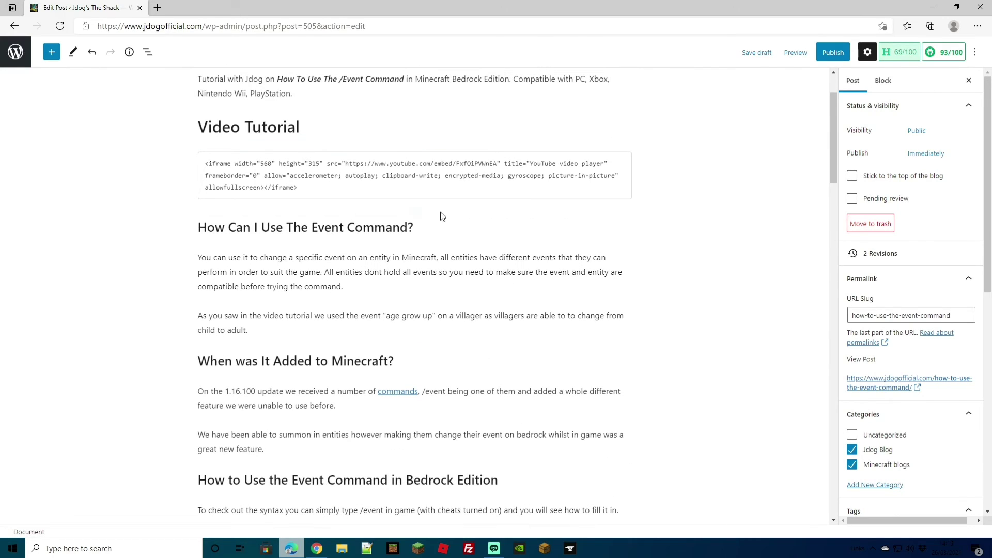
{"action": "scroll", "coordinate": [407, 255], "scroll_direction": "down", "scroll_amount": 1}
{"action": "scroll", "coordinate": [408, 259], "scroll_direction": "down", "scroll_amount": 6}
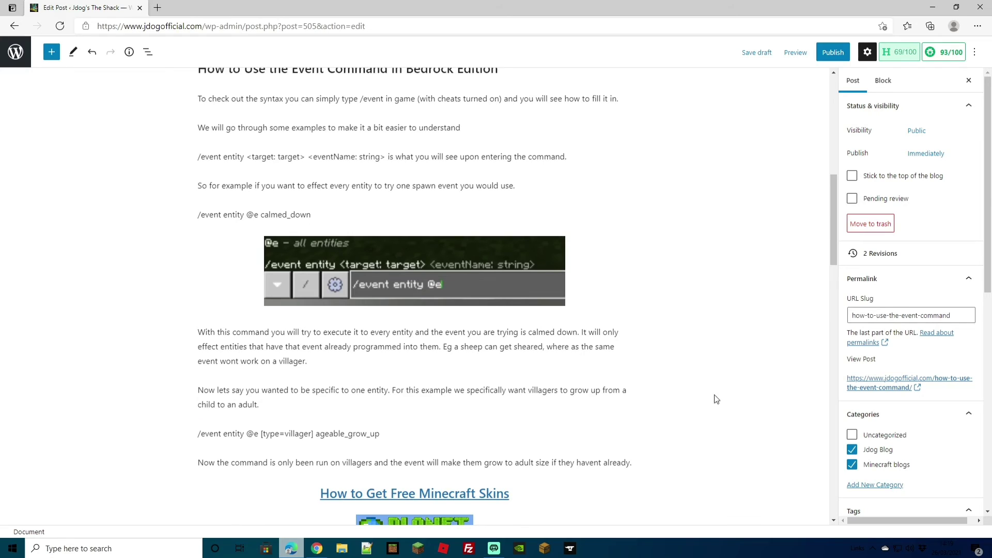
{"action": "scroll", "coordinate": [711, 399], "scroll_direction": "down", "scroll_amount": 12}
{"action": "scroll", "coordinate": [708, 399], "scroll_direction": "down", "scroll_amount": 4}
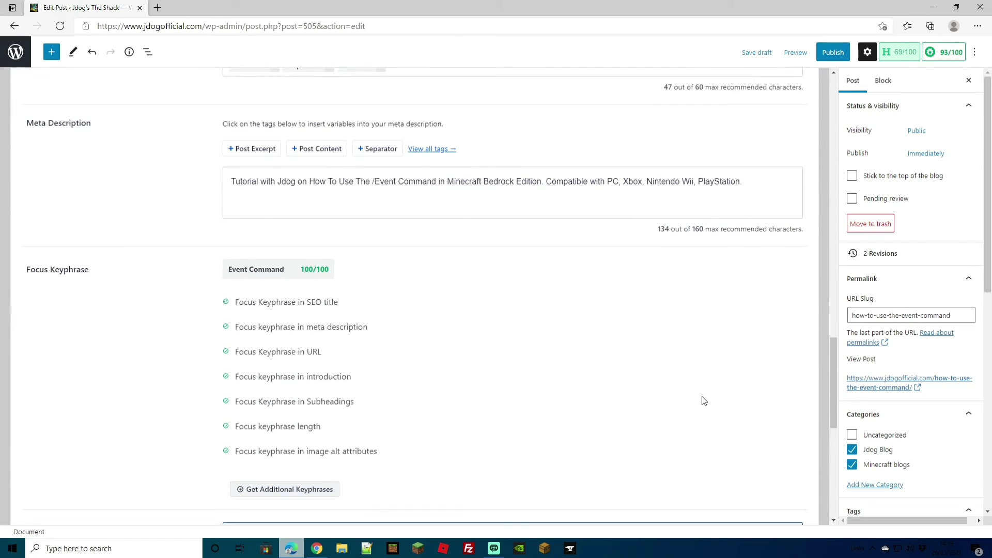
{"action": "scroll", "coordinate": [587, 396], "scroll_direction": "down", "scroll_amount": 5}
{"action": "scroll", "coordinate": [350, 310], "scroll_direction": "up", "scroll_amount": 20}
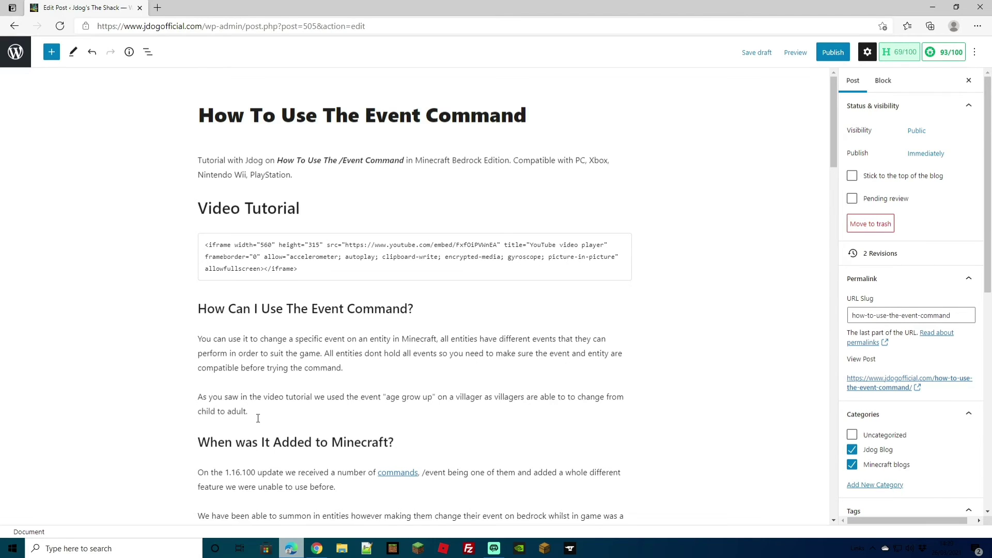
{"action": "left_click", "coordinate": [438, 339]}
{"action": "type", "text": ". A"}
{"action": "key", "text": "Delete"}
{"action": "key", "text": "Delete"}
{"action": "scroll", "coordinate": [430, 336], "scroll_direction": "down", "scroll_amount": 3}
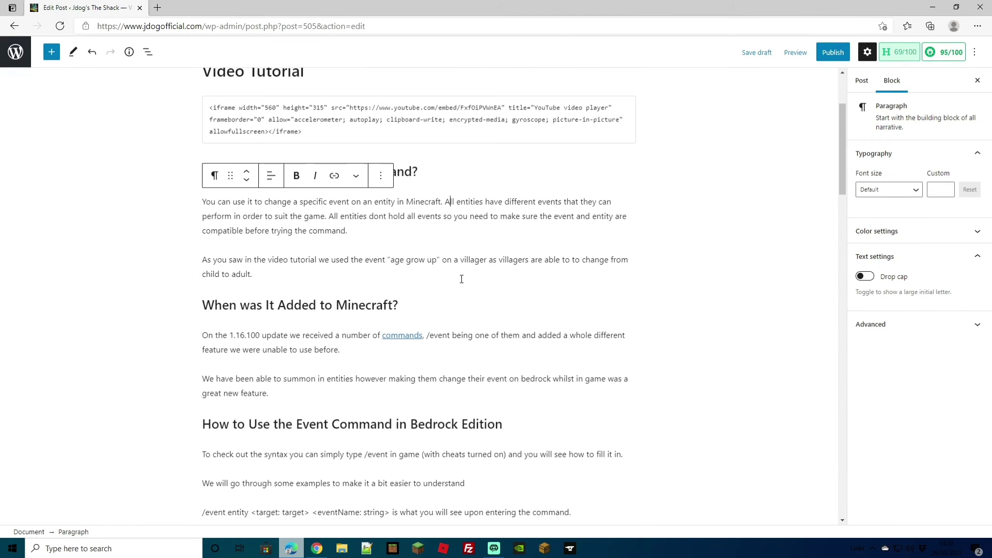
- Replace ', /event' with '. Event' after 'commands' and review the updated SEO score
{"action": "left_click", "coordinate": [430, 335]}
{"action": "key", "text": "BackSpace"}
{"action": "key", "text": "BackSpace"}
{"action": "key", "text": "BackSpace"}
{"action": "key", "text": "Delete"}
{"action": "type", "text": ". E"}
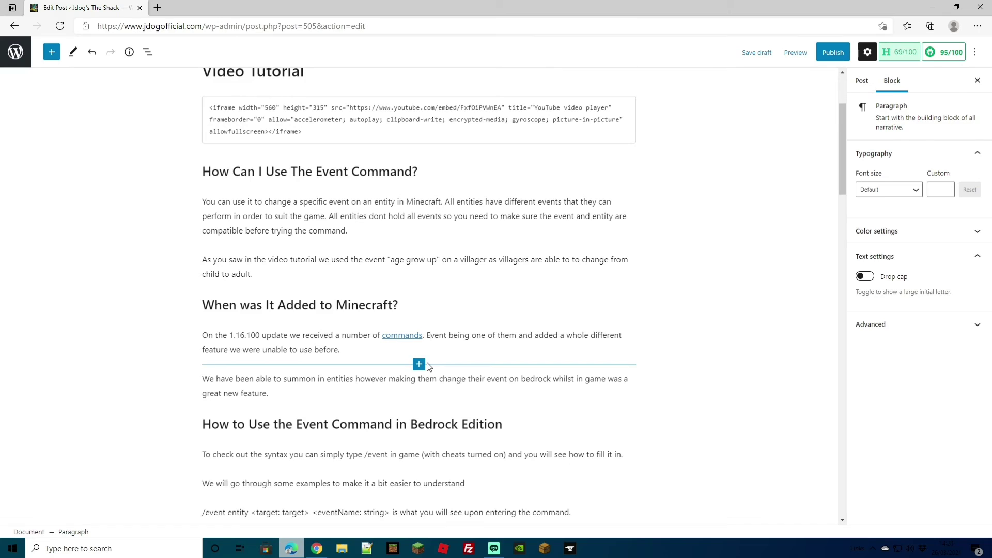
{"action": "key", "text": "Up"}
{"action": "scroll", "coordinate": [463, 310], "scroll_direction": "down", "scroll_amount": 20}
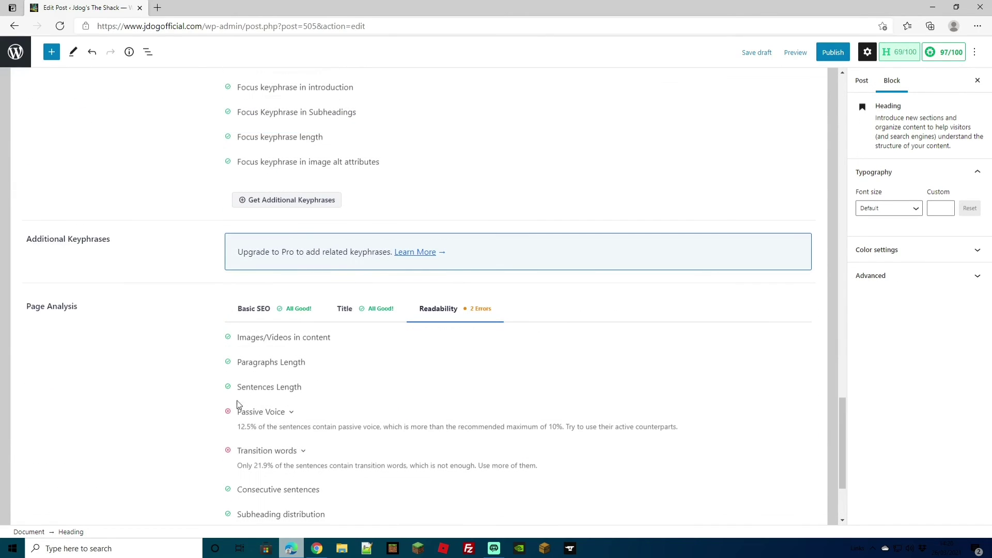
{"action": "scroll", "coordinate": [394, 346], "scroll_direction": "up", "scroll_amount": 15}
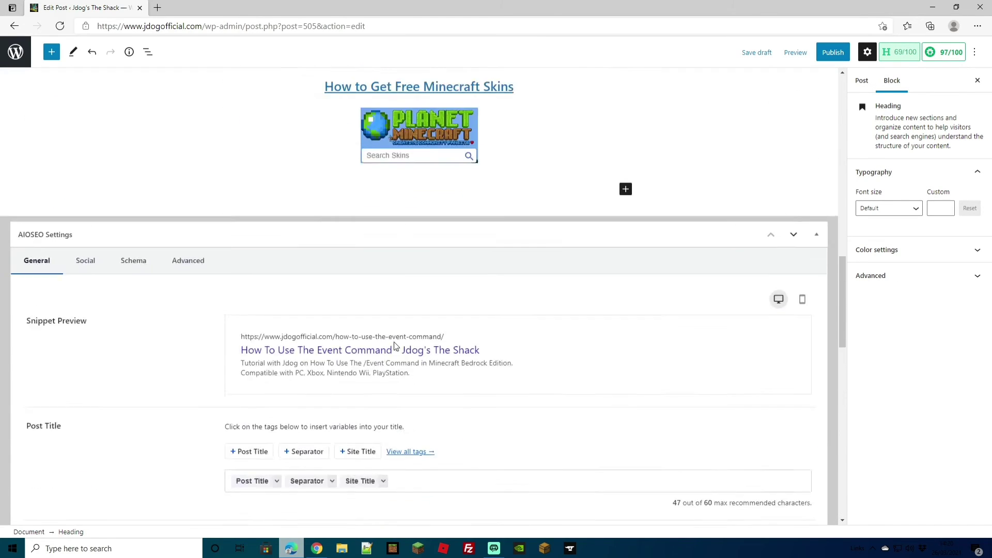
{"action": "scroll", "coordinate": [397, 338], "scroll_direction": "up", "scroll_amount": 5}
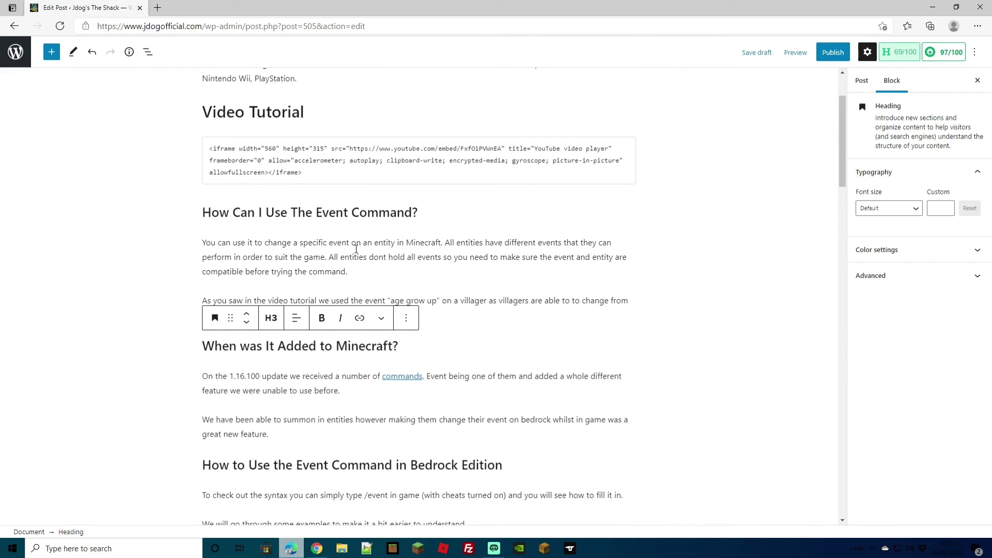
{"action": "scroll", "coordinate": [445, 345], "scroll_direction": "down", "scroll_amount": 3}
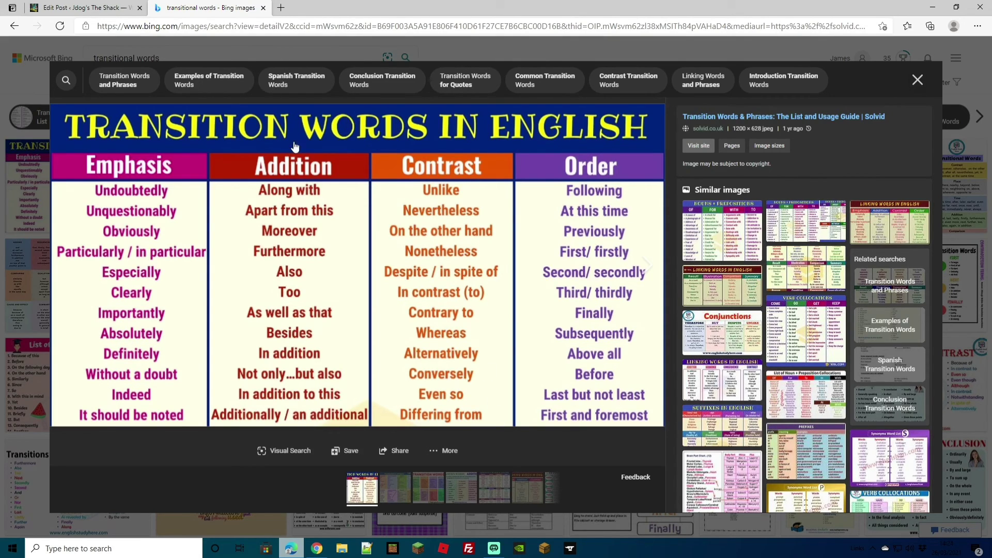
- Return to the Edit Post tab and scroll through the paragraphs and readability results
{"action": "left_click", "coordinate": [83, 7]}
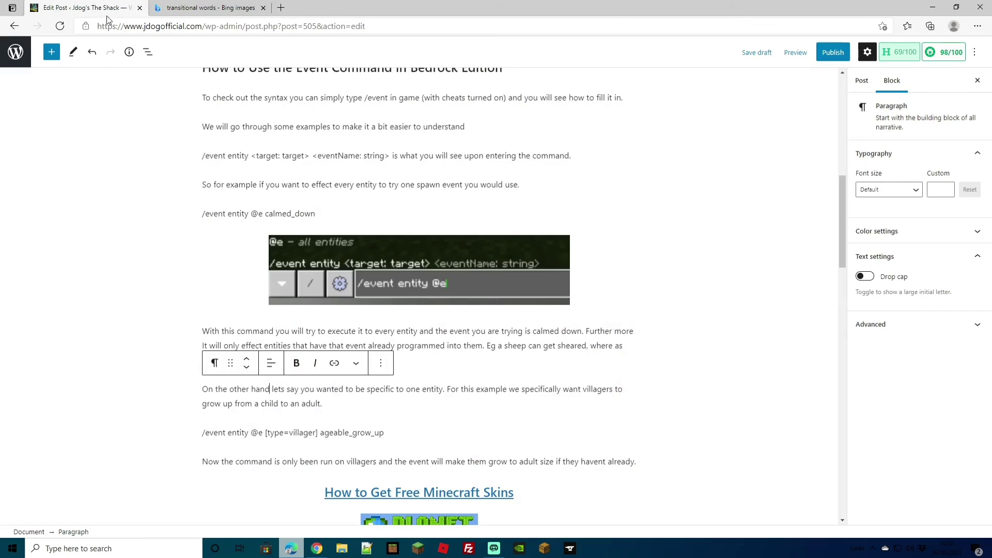
{"action": "scroll", "coordinate": [501, 379], "scroll_direction": "down", "scroll_amount": 10}
{"action": "scroll", "coordinate": [501, 378], "scroll_direction": "down", "scroll_amount": 8}
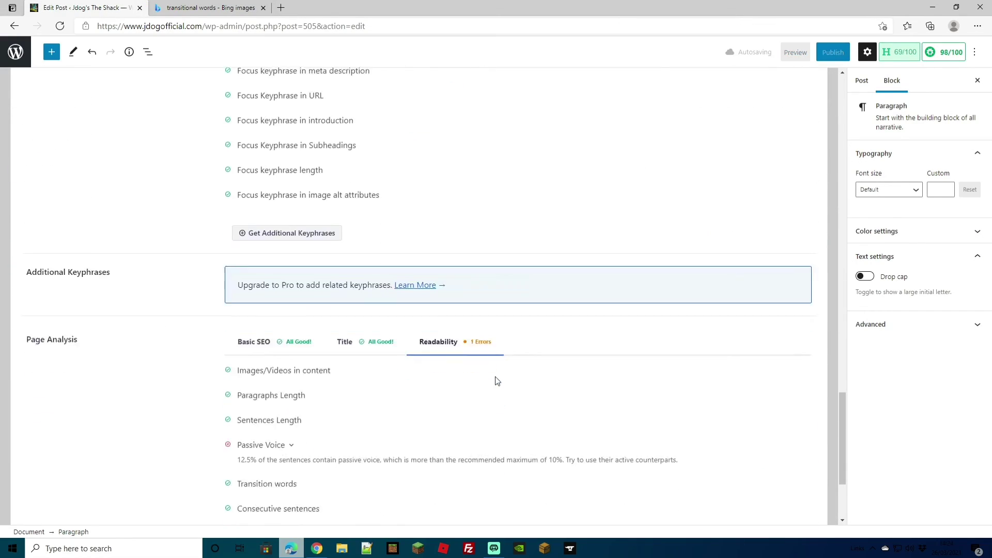
{"action": "scroll", "coordinate": [499, 380], "scroll_direction": "up", "scroll_amount": 20}
{"action": "scroll", "coordinate": [497, 381], "scroll_direction": "down", "scroll_amount": 20}
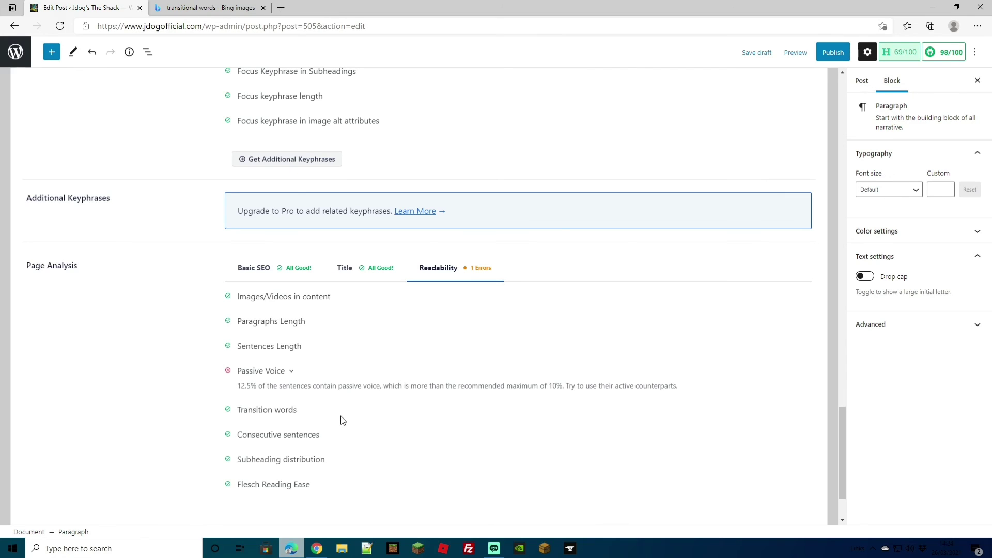
- Switch to the Bing Images tab to consult a Passive Voice in English chart
{"action": "left_click", "coordinate": [223, 8]}
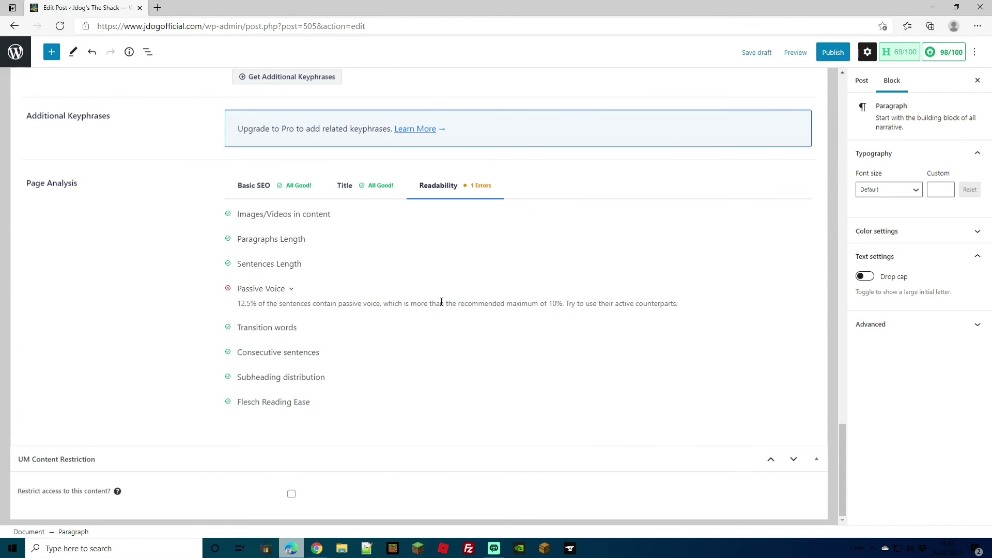
- Review the revised post and publish 'How To Use The Event Command', confirming in the pre-publish panel
{"action": "scroll", "coordinate": [444, 305], "scroll_direction": "up", "scroll_amount": 10}
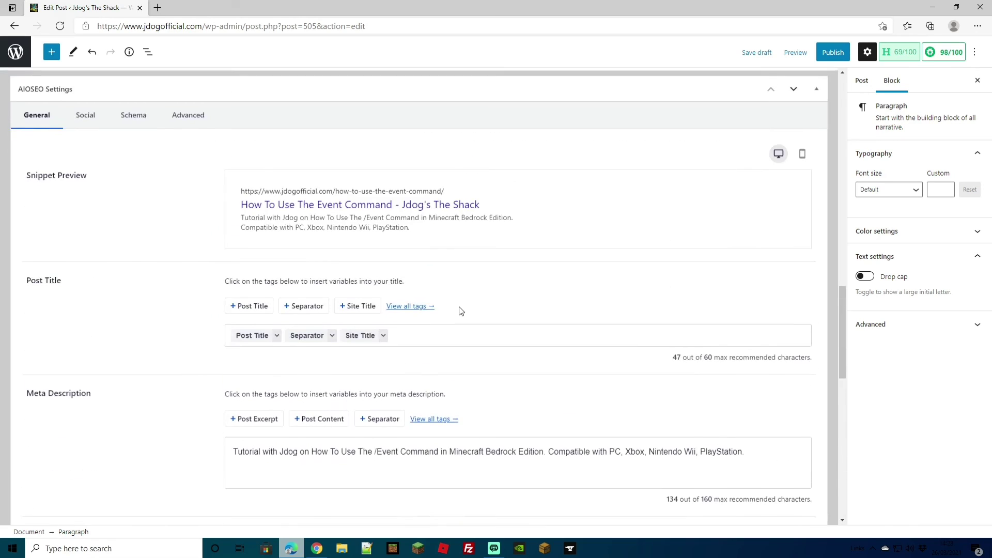
{"action": "scroll", "coordinate": [461, 310], "scroll_direction": "up", "scroll_amount": 15}
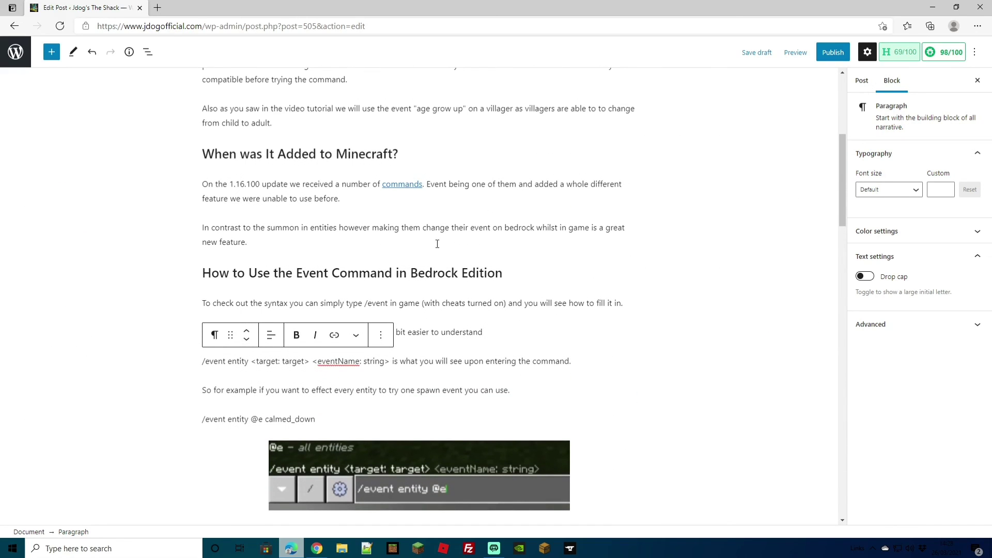
{"action": "scroll", "coordinate": [454, 232], "scroll_direction": "up", "scroll_amount": 6}
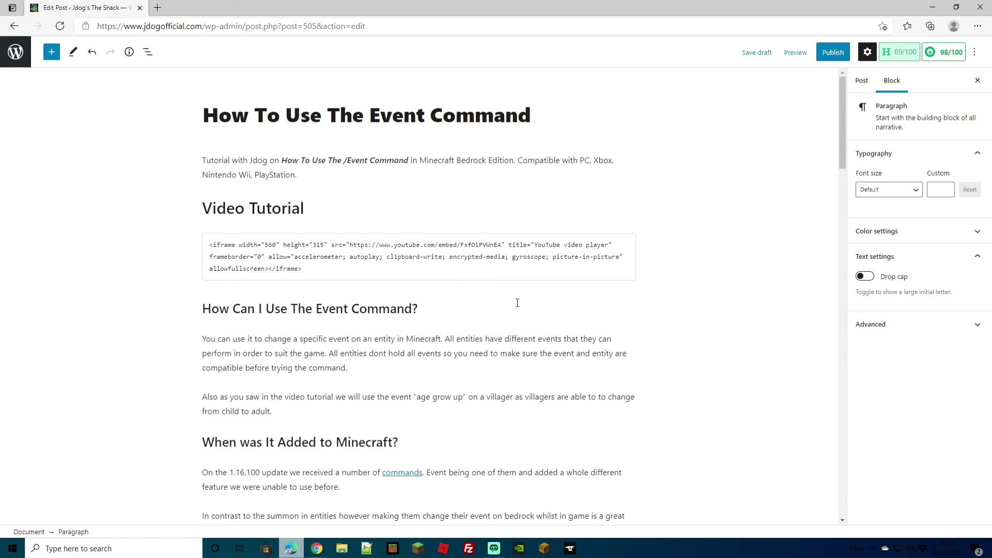
{"action": "scroll", "coordinate": [501, 310], "scroll_direction": "down", "scroll_amount": 6}
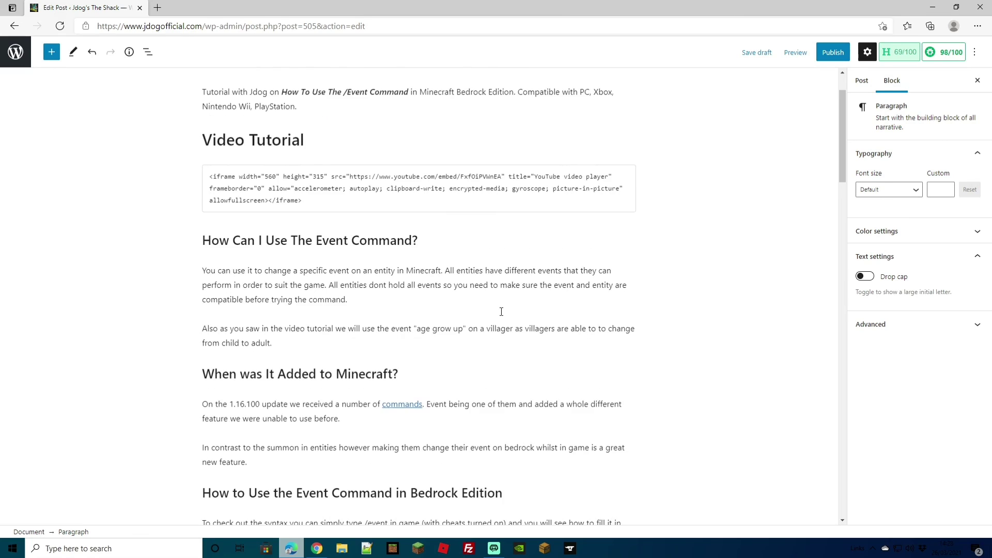
{"action": "scroll", "coordinate": [501, 310], "scroll_direction": "down", "scroll_amount": 4}
{"action": "scroll", "coordinate": [501, 313], "scroll_direction": "up", "scroll_amount": 8}
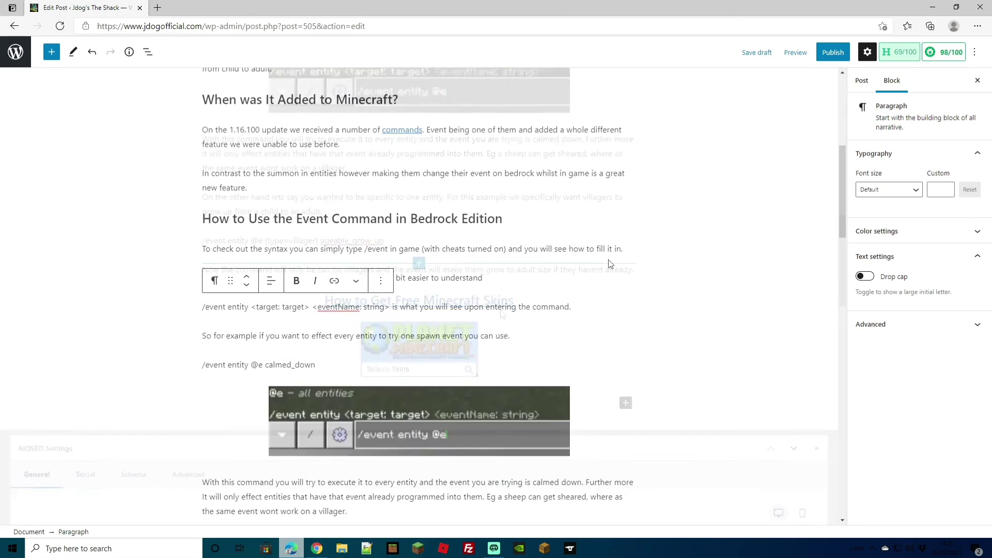
{"action": "scroll", "coordinate": [625, 252], "scroll_direction": "up", "scroll_amount": 3}
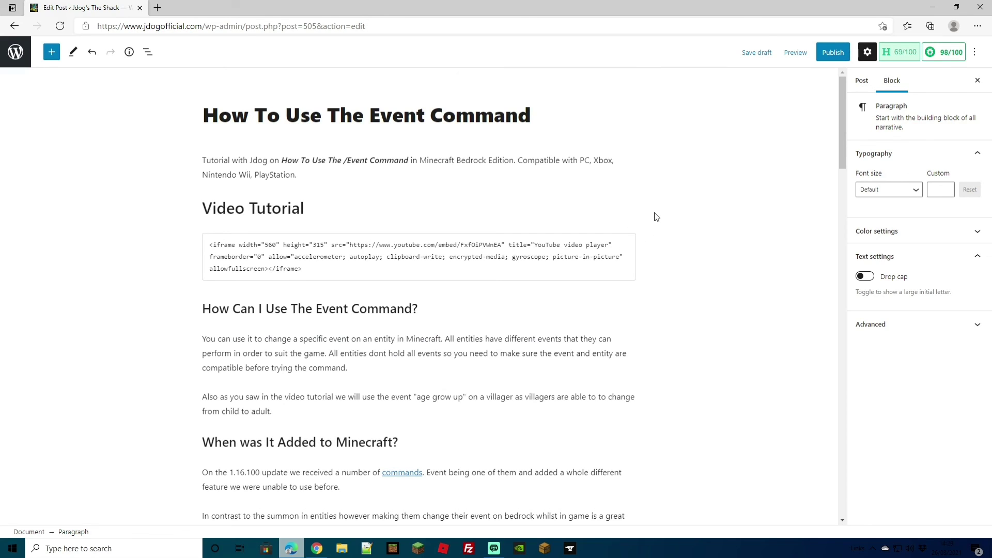
{"action": "left_click", "coordinate": [832, 52]}
{"action": "left_click", "coordinate": [881, 50]}
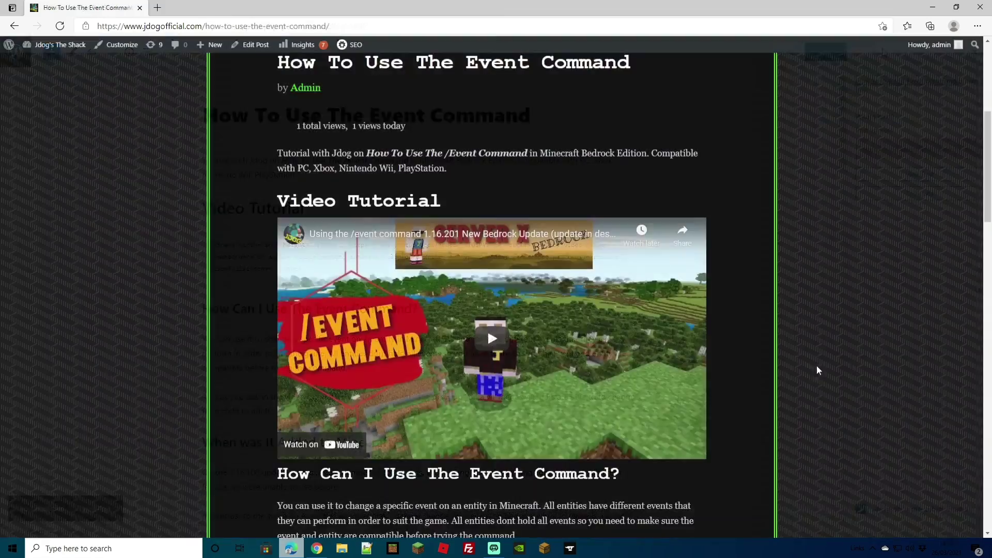
{"action": "scroll", "coordinate": [818, 364], "scroll_direction": "down", "scroll_amount": 8}
{"action": "scroll", "coordinate": [819, 363], "scroll_direction": "down", "scroll_amount": 9}
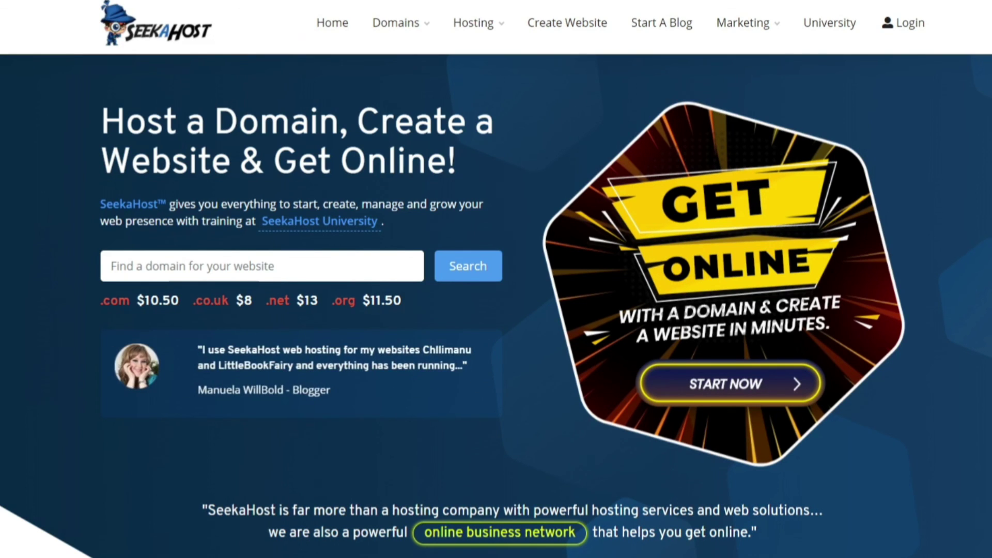
- Scroll the SeekaHost homepage down to the smart web hosting services for small business section
{"action": "scroll", "coordinate": [496, 310], "scroll_direction": "down", "scroll_amount": 10}
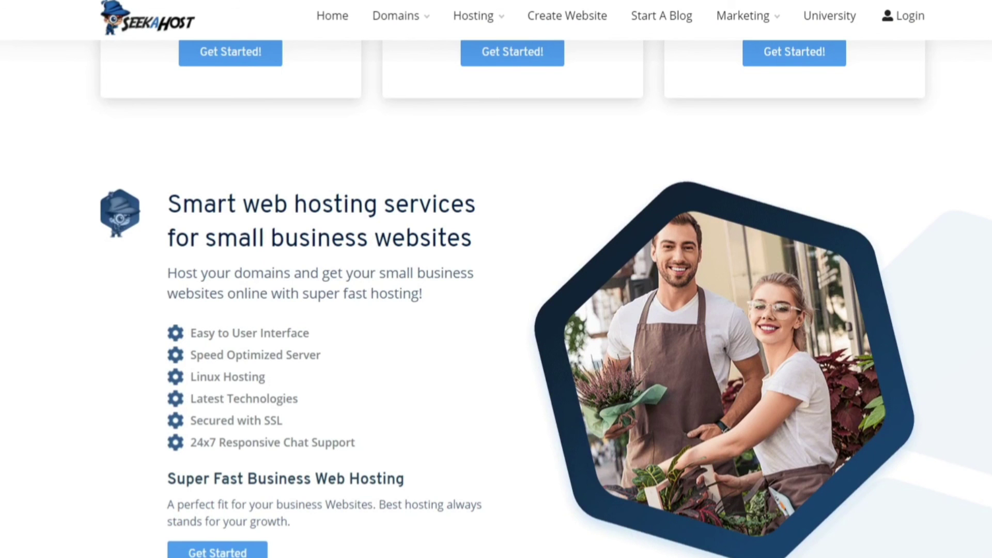